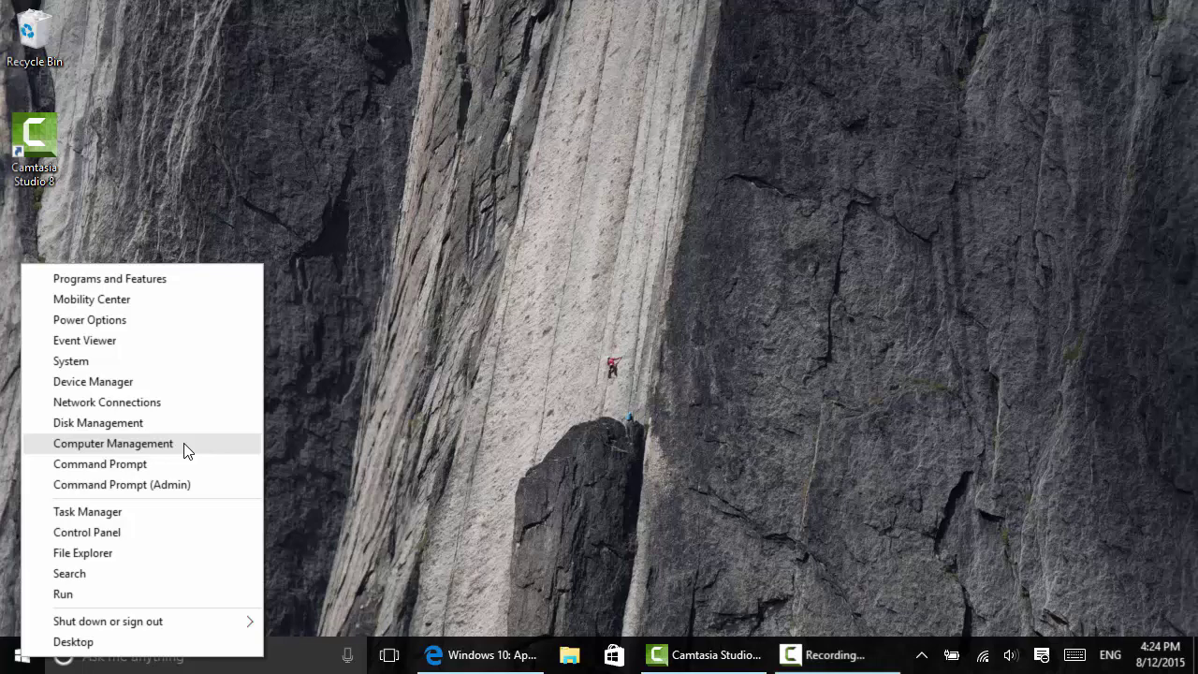
- Open Computer Management in a maximized window, widen its navigation tree, and display Disk Management
click(319, 516)
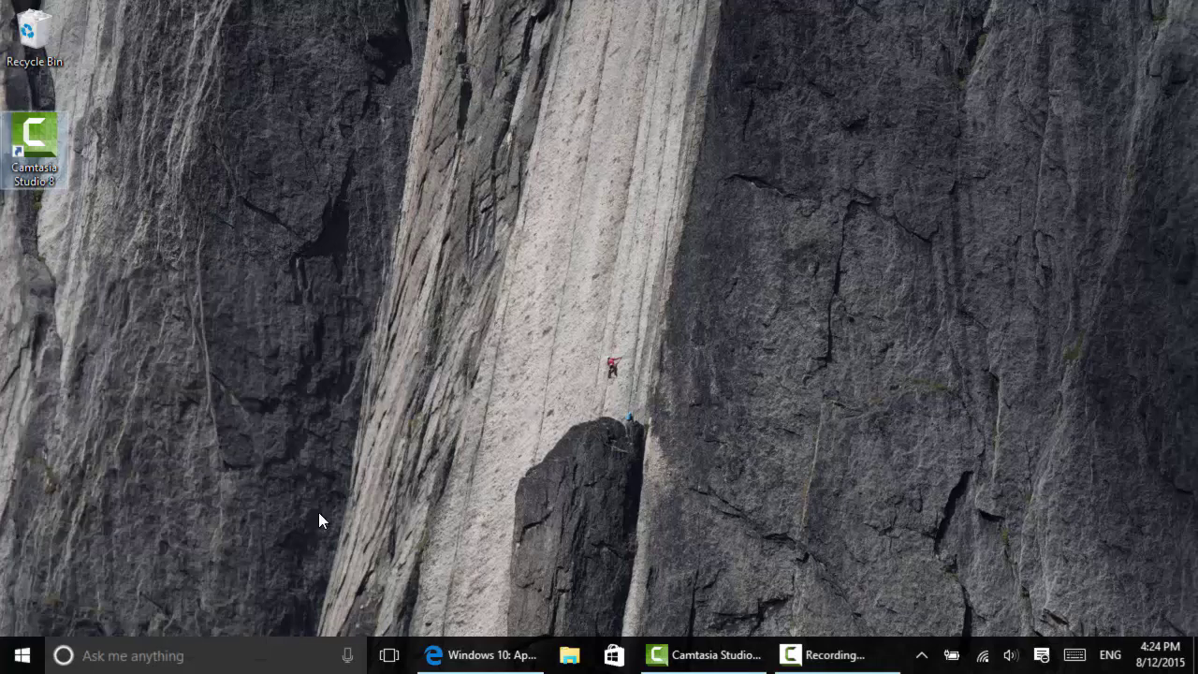
right_click(21, 659)
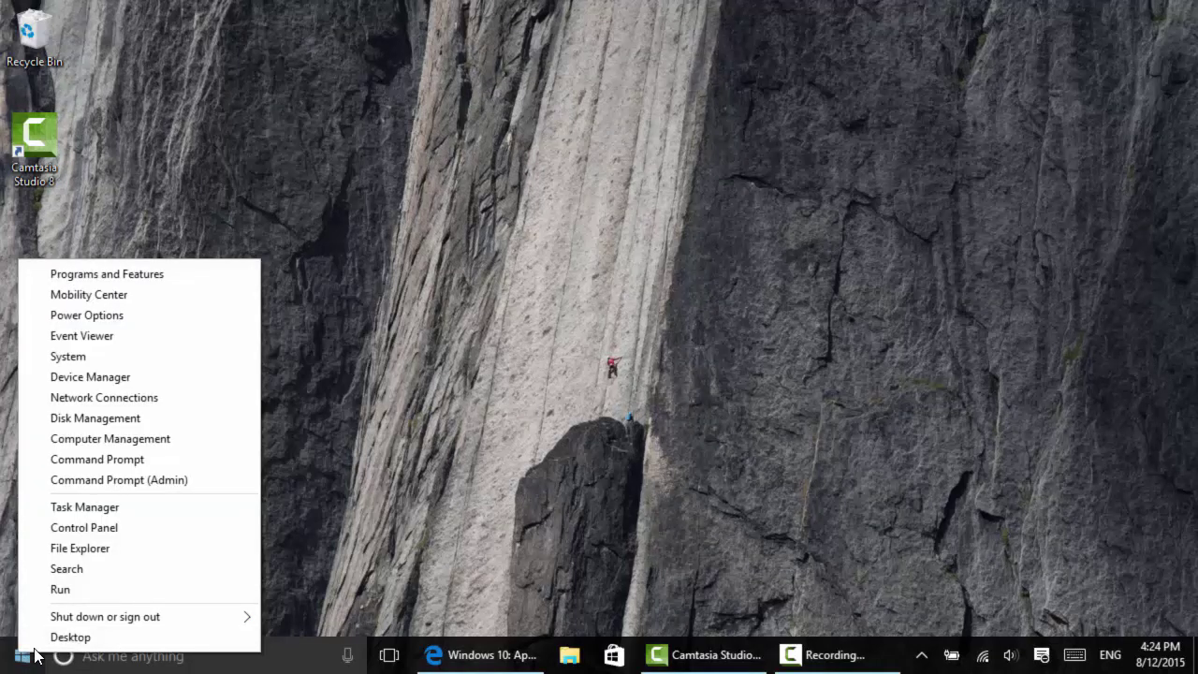
click(151, 447)
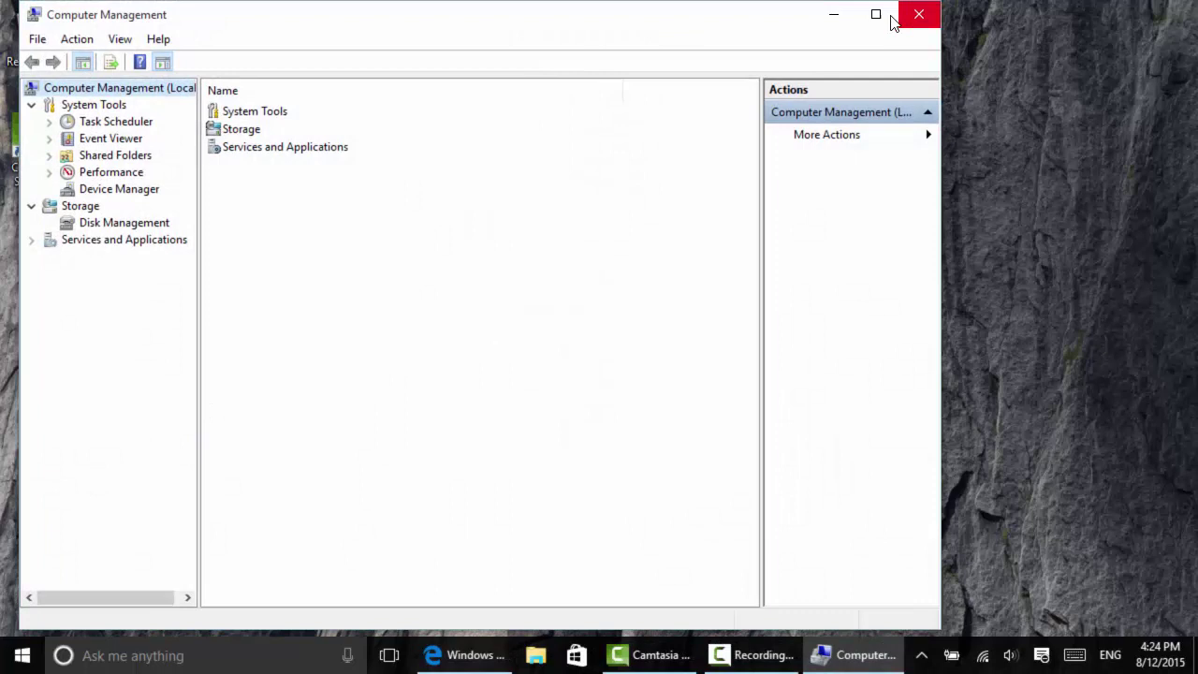
click(885, 16)
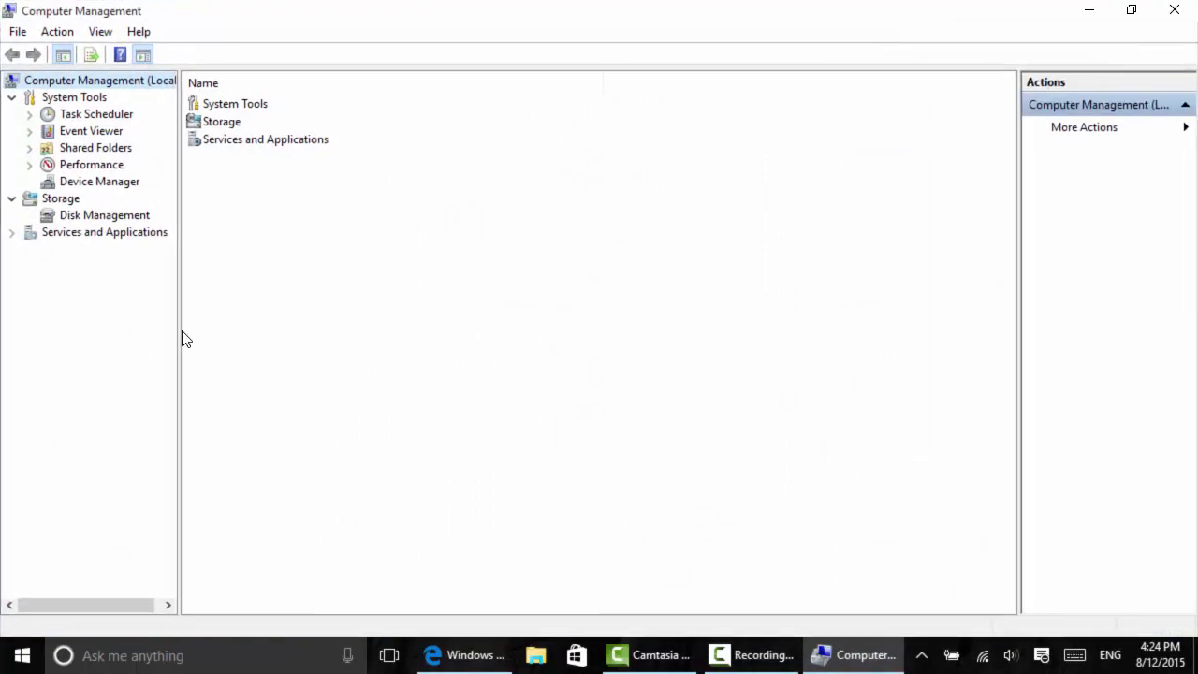
drag(178, 329, 213, 331)
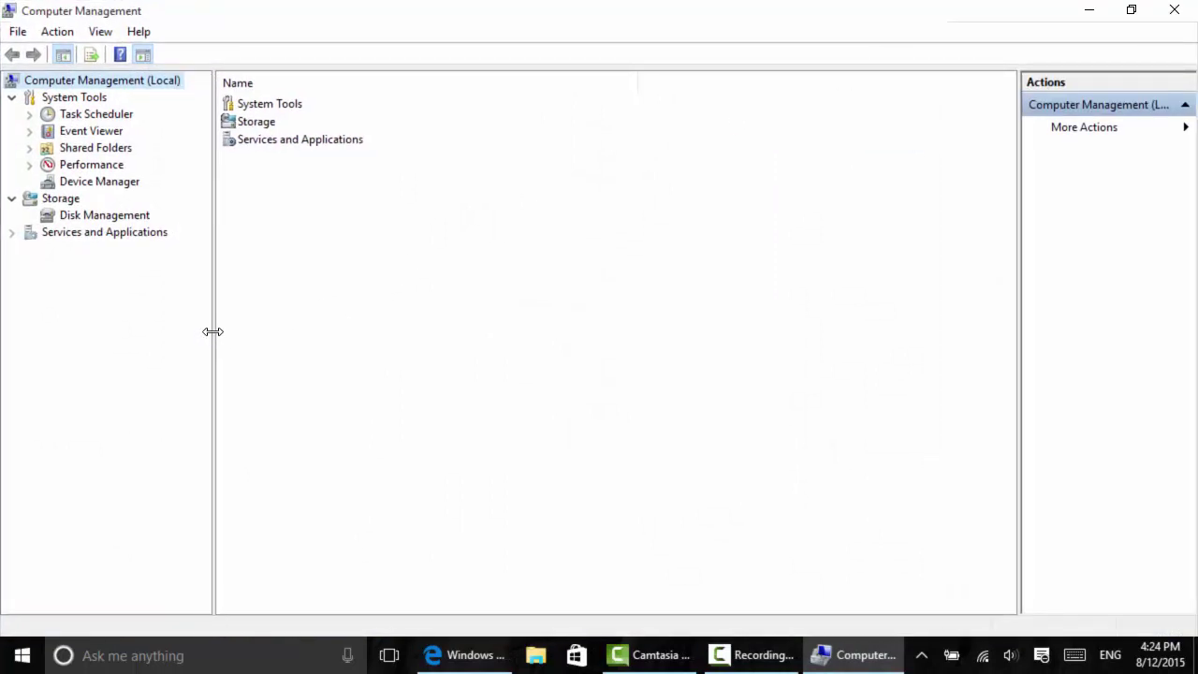
click(145, 222)
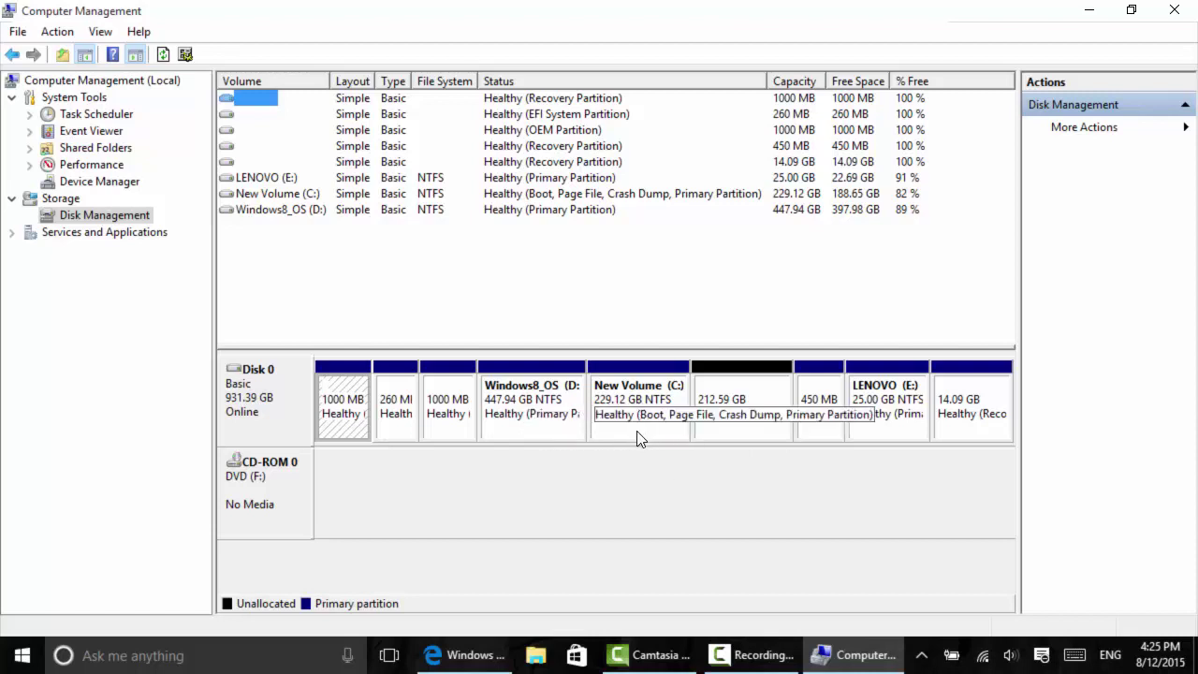
- Extend New Volume (C:) by 217687 MB using the unallocated space on Disk 0
right_click(636, 393)
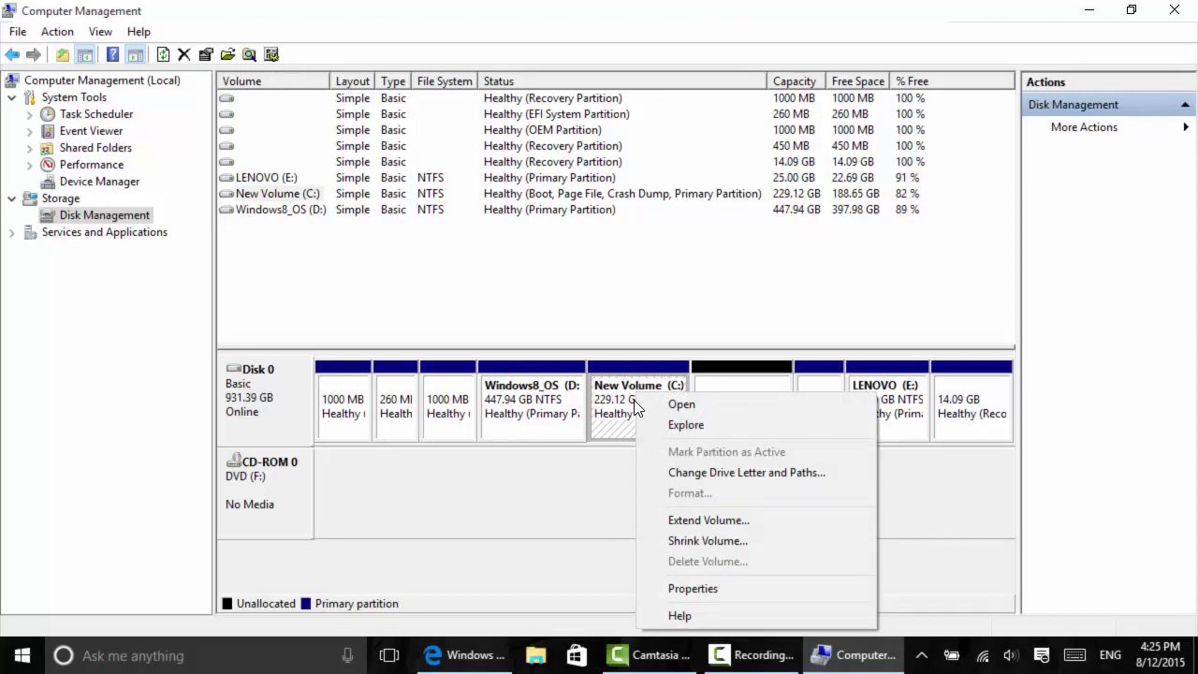
click(609, 496)
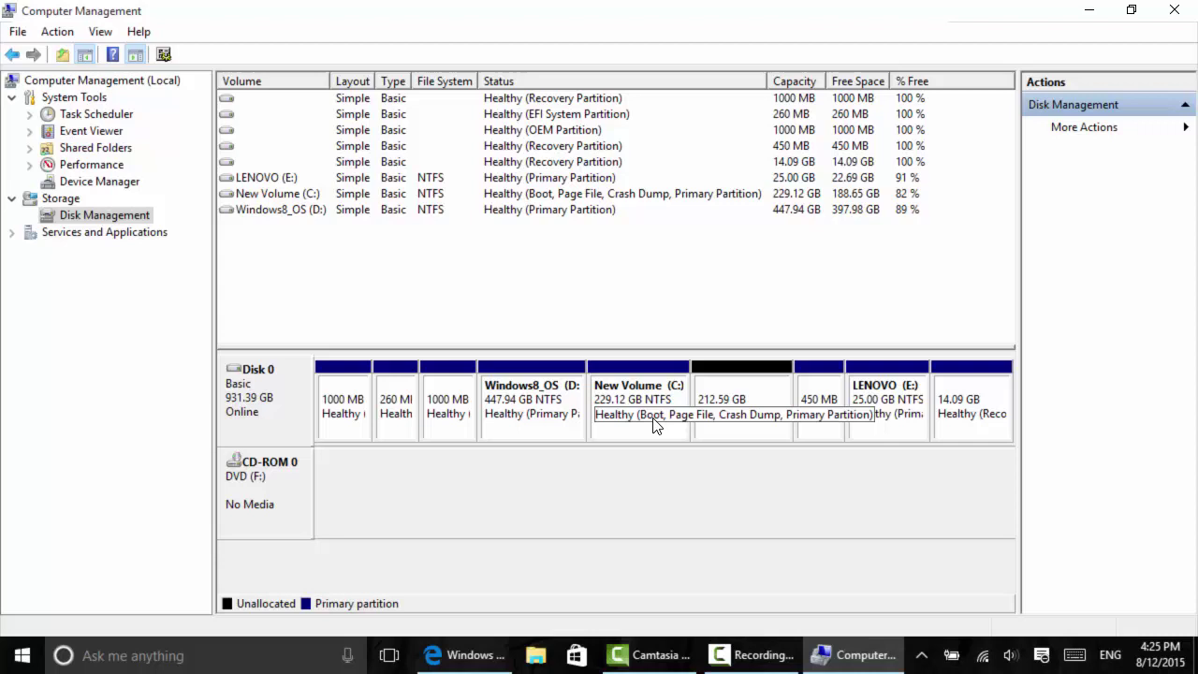
right_click(632, 401)
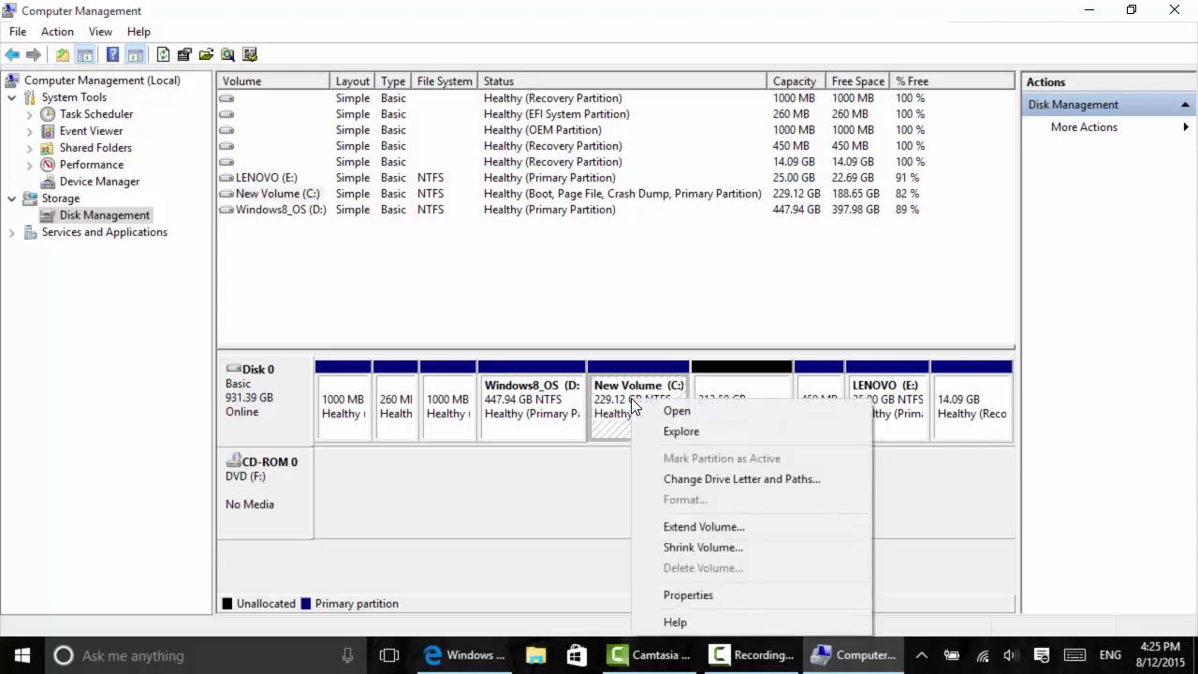
click(763, 527)
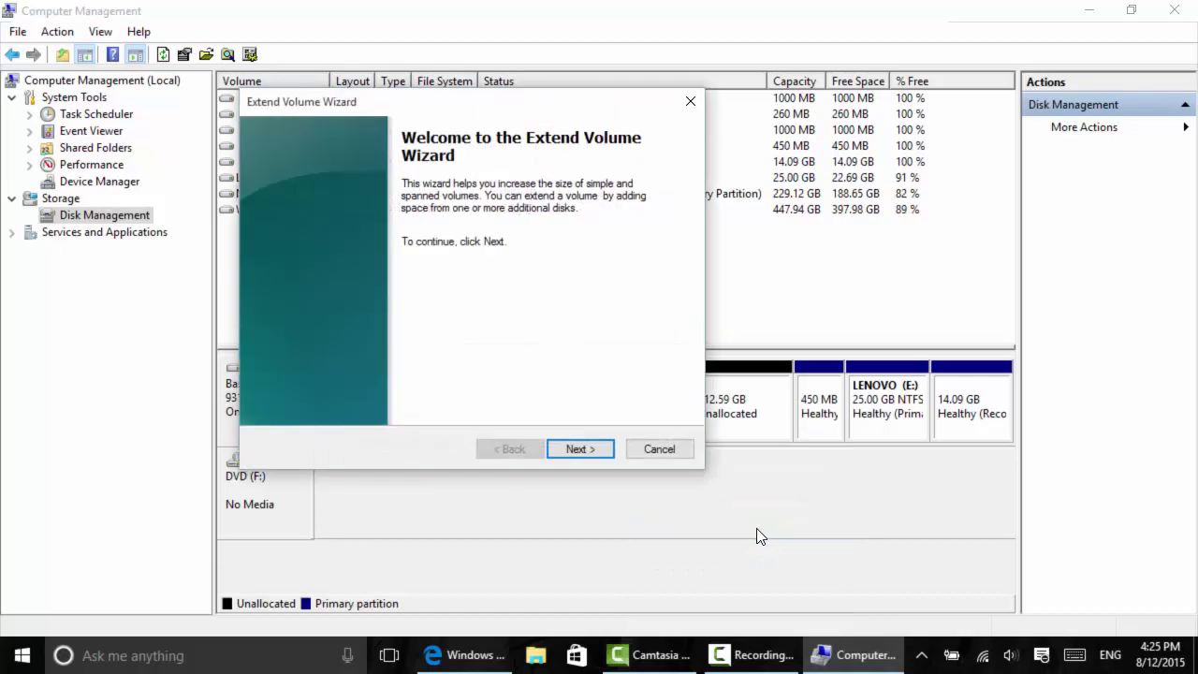
click(581, 450)
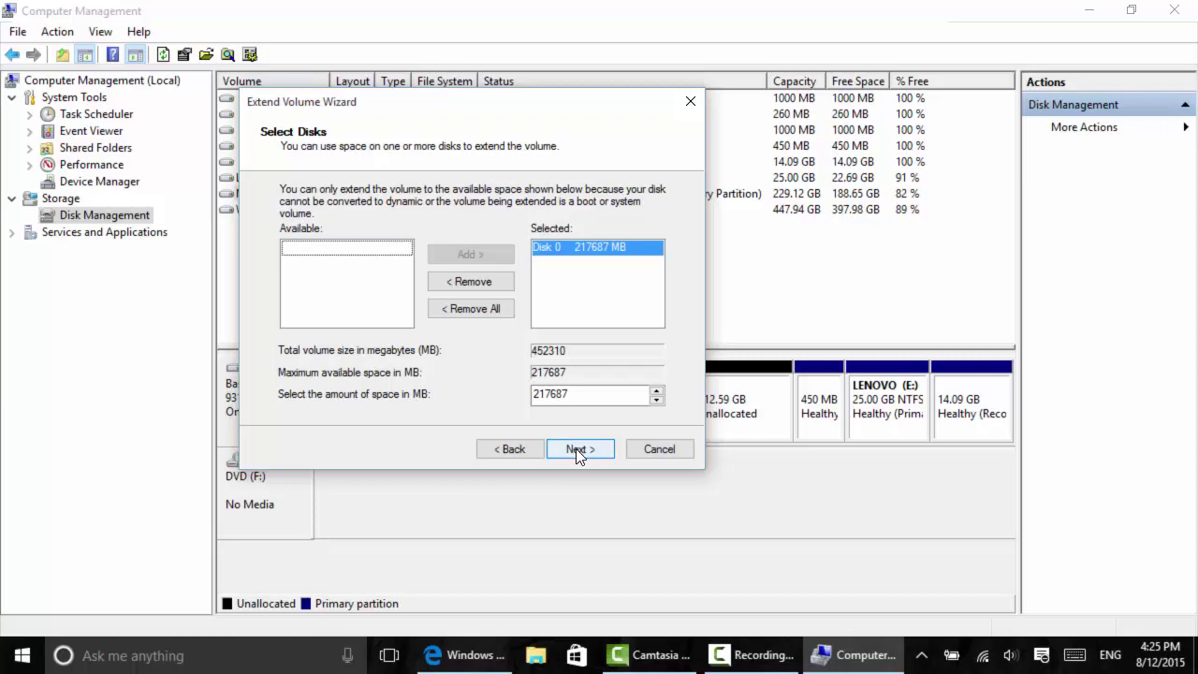
click(581, 450)
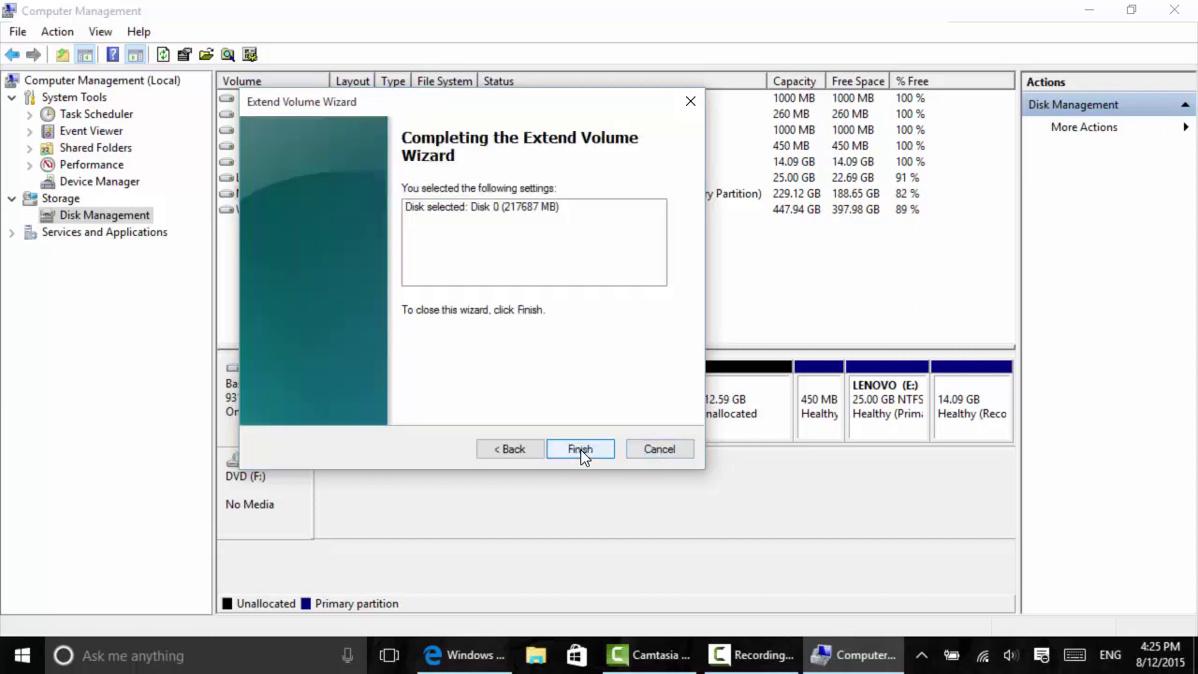
click(581, 449)
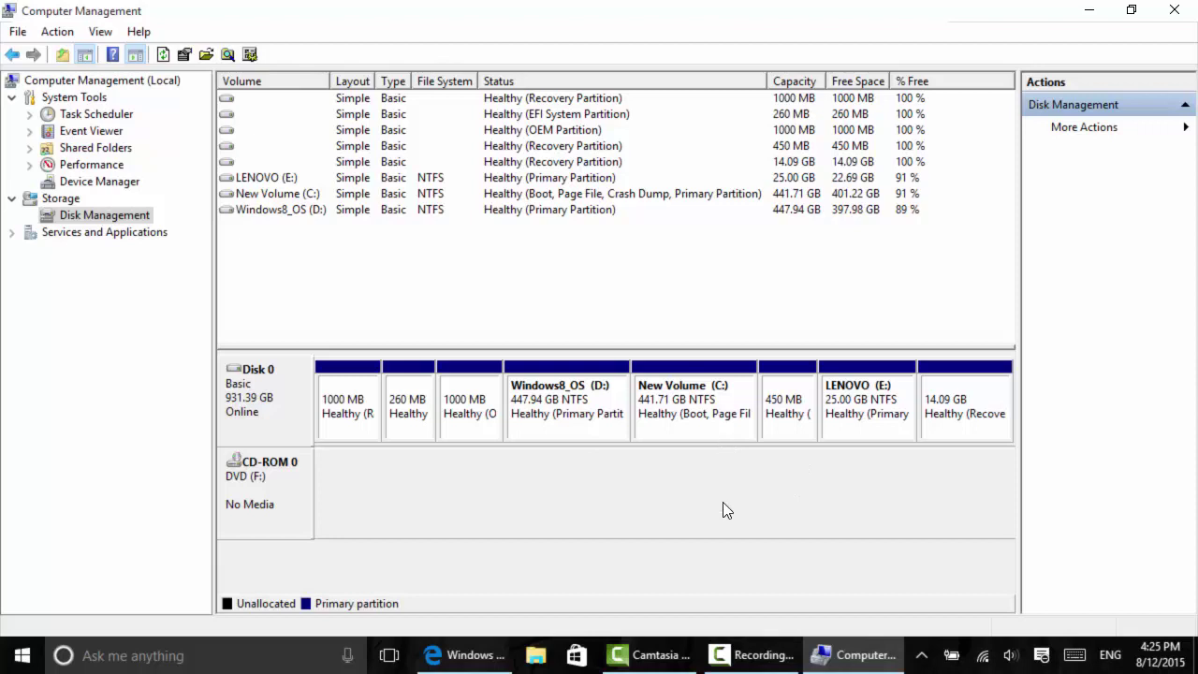
- Shrink New Volume (C:) by 217637 MB
right_click(695, 432)
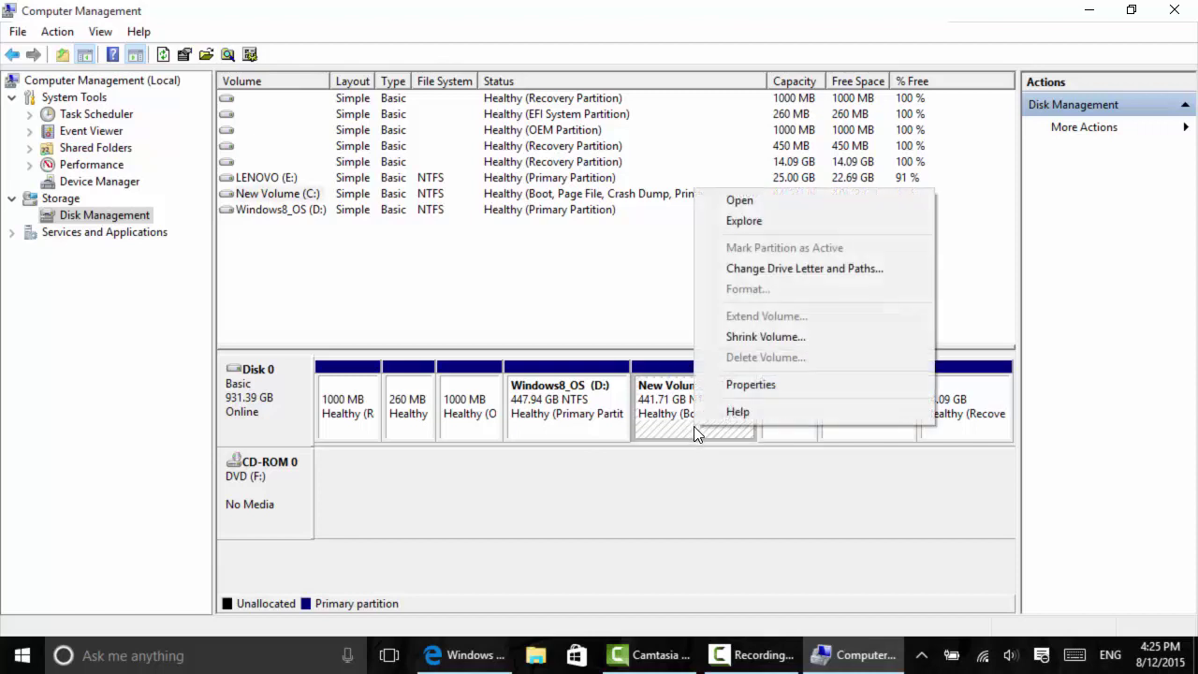
click(773, 335)
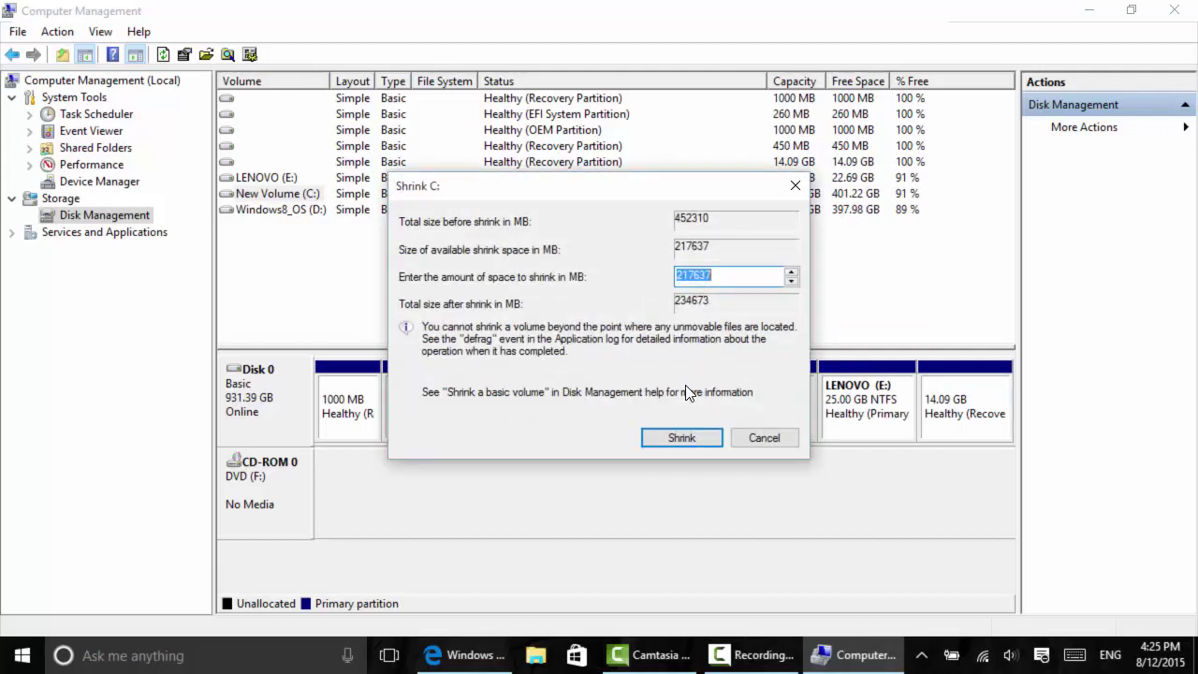
click(692, 436)
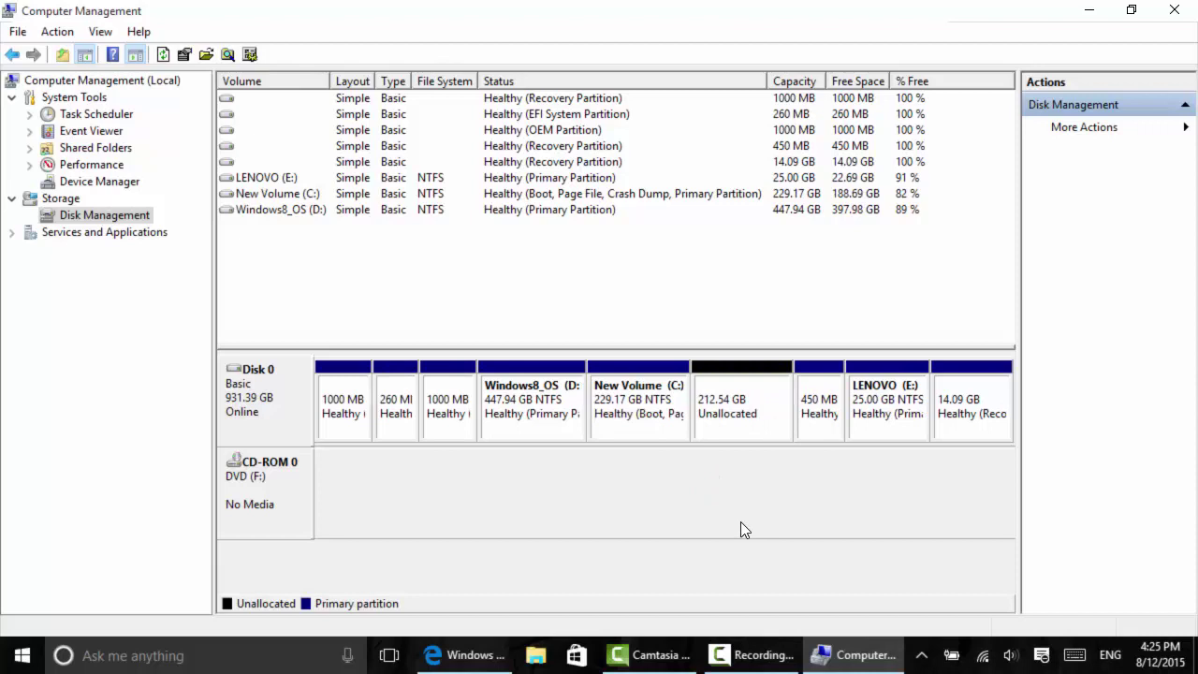
- Set up a new simple volume of 217637 MB in the unallocated space and assign it drive letter Z
click(763, 425)
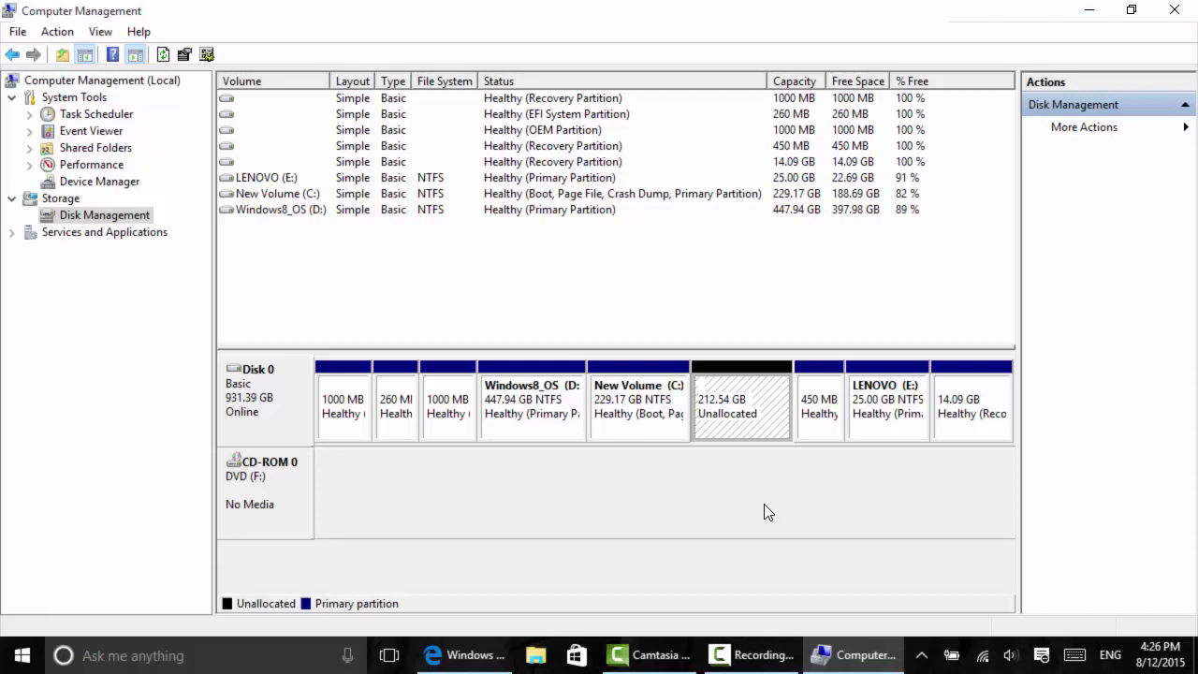
right_click(747, 428)
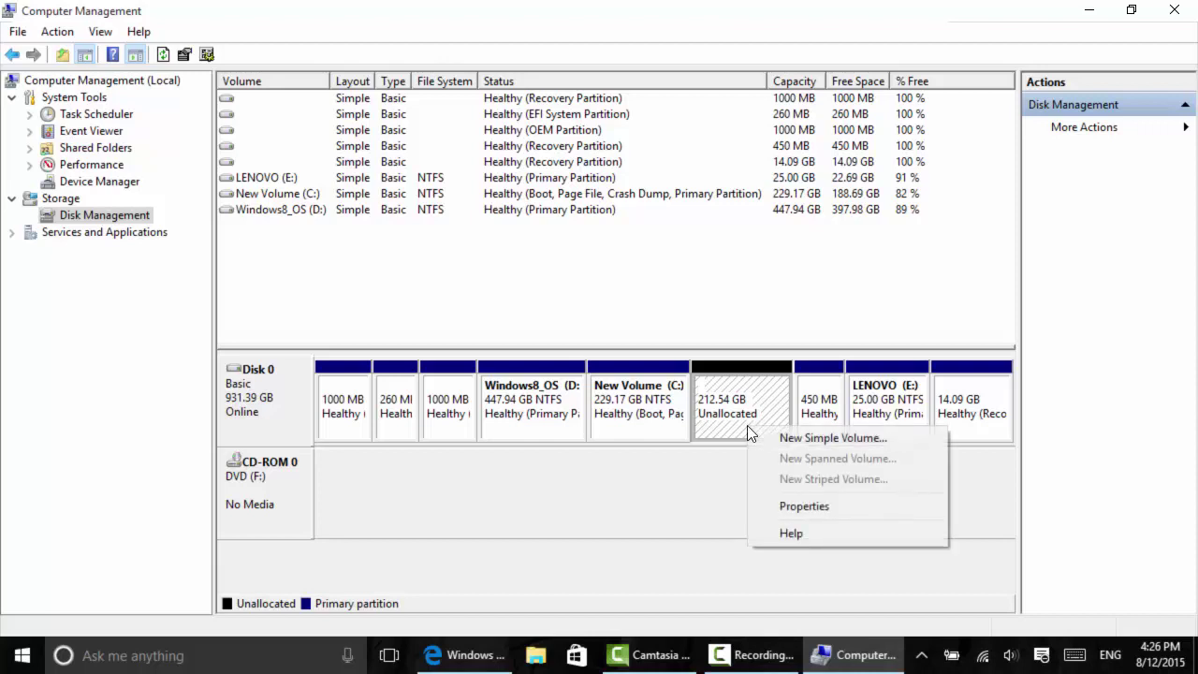
click(773, 435)
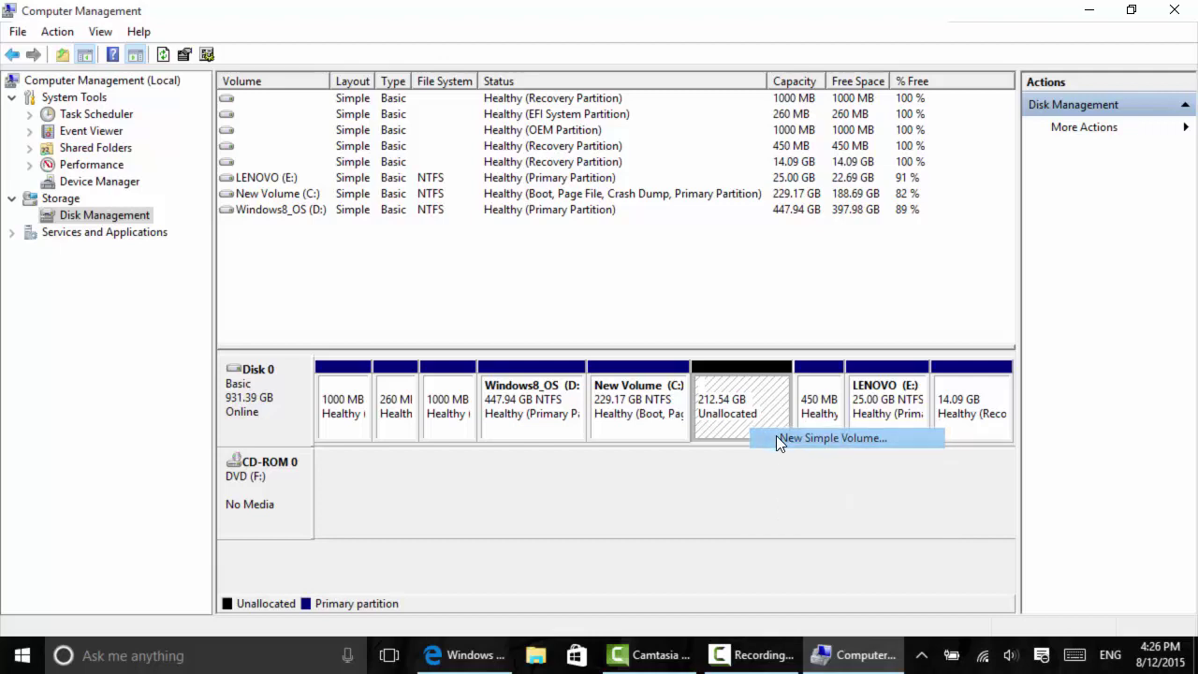
click(588, 434)
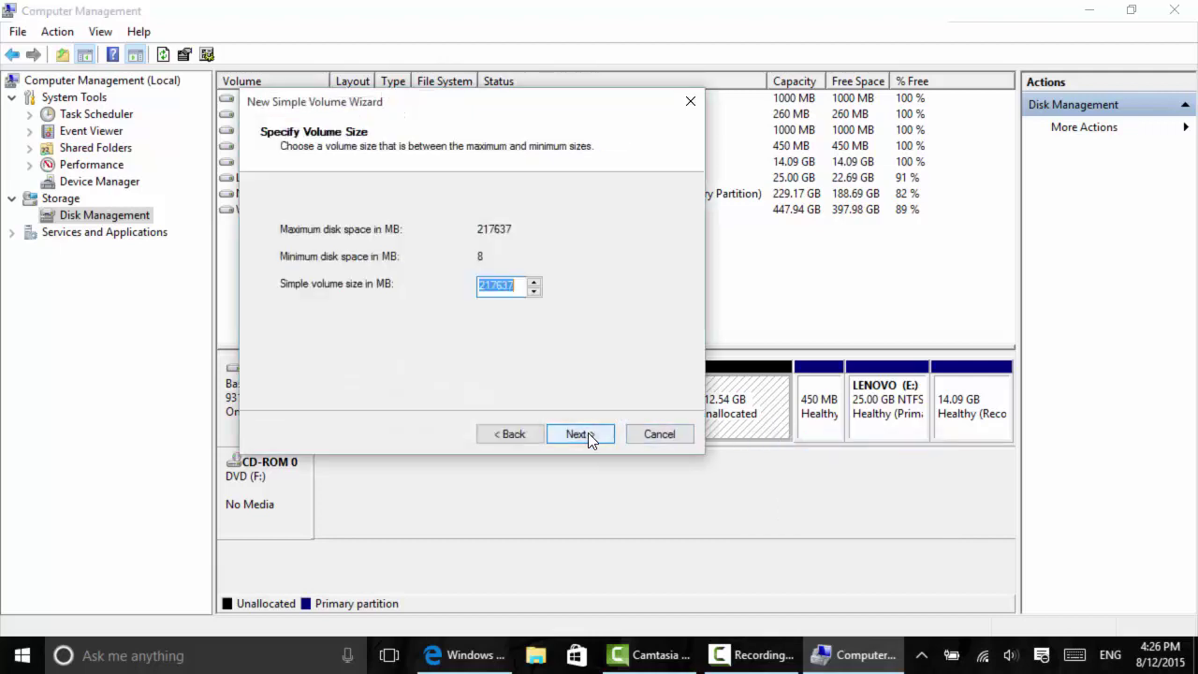
click(588, 434)
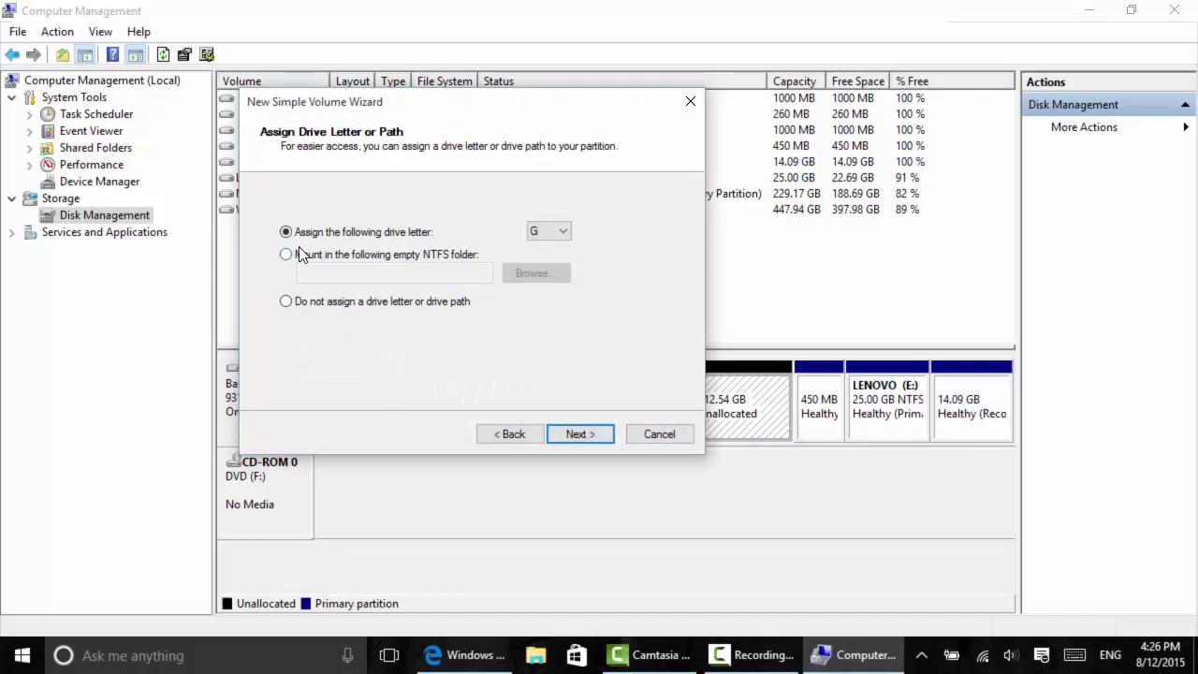
click(563, 233)
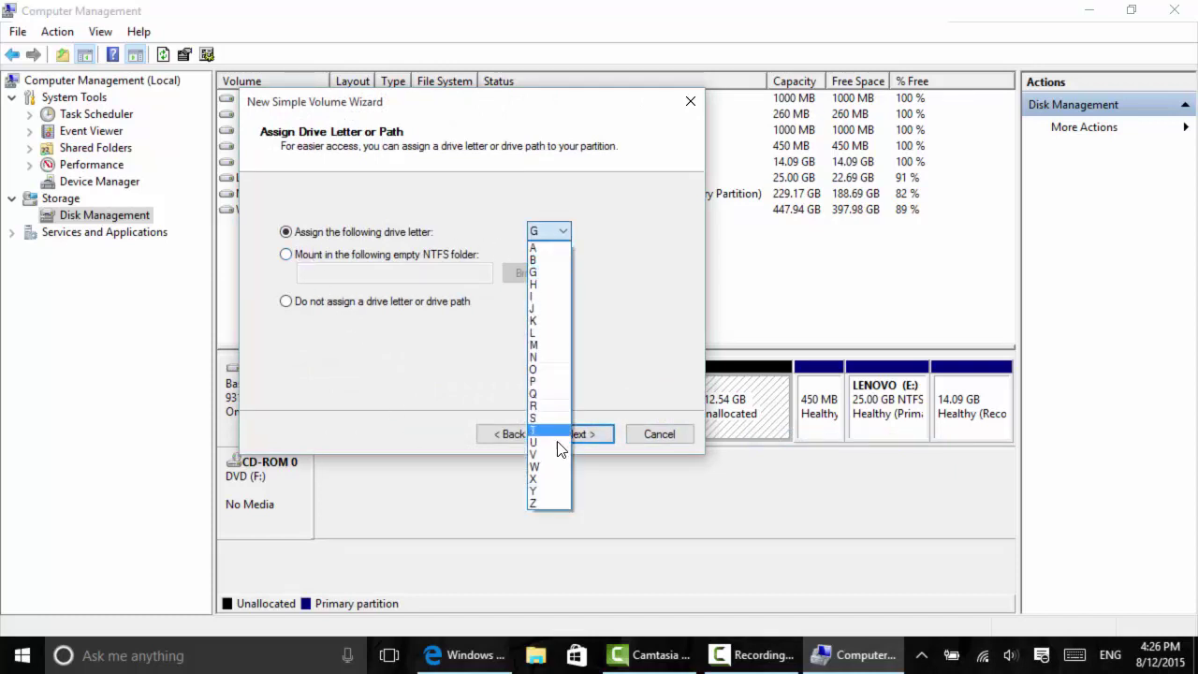
click(553, 504)
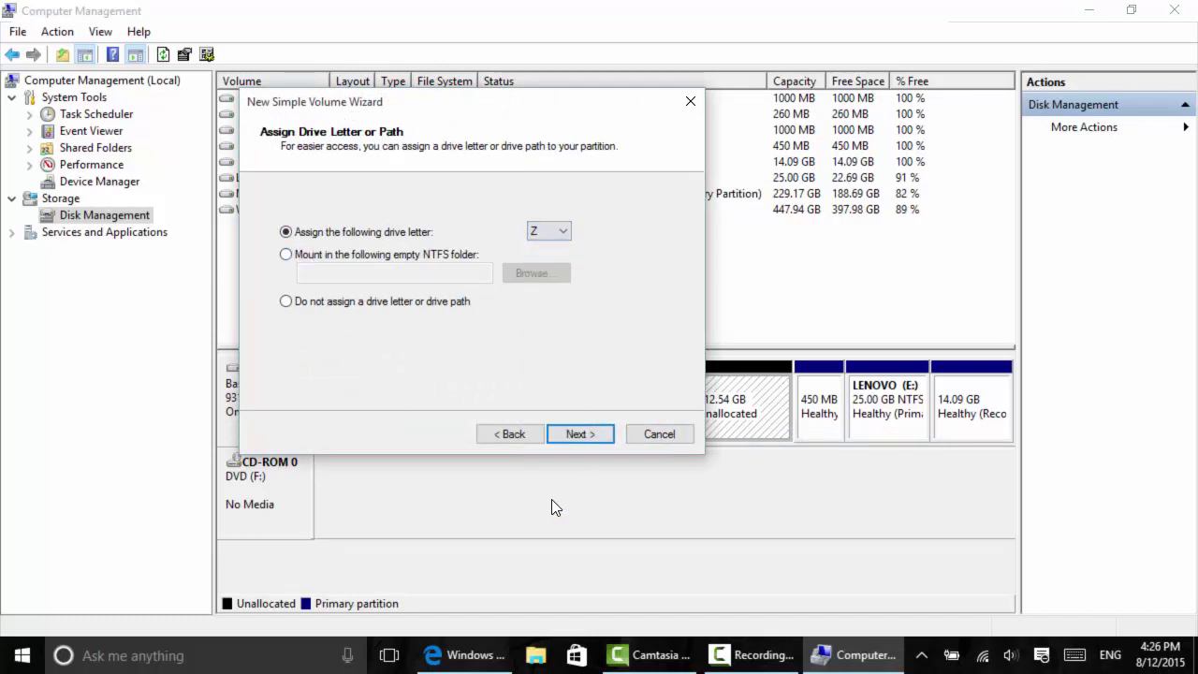
click(572, 434)
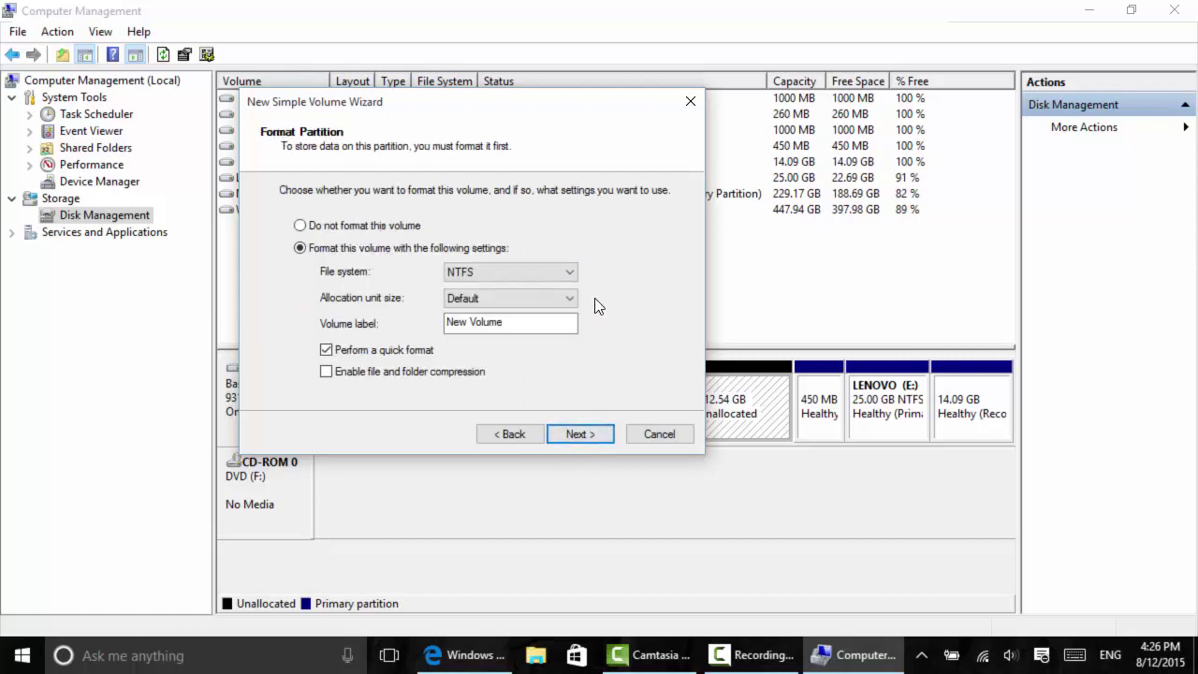
- Finish creating the volume with a quick NTFS format, default allocation unit size and the label New Volume
click(569, 275)
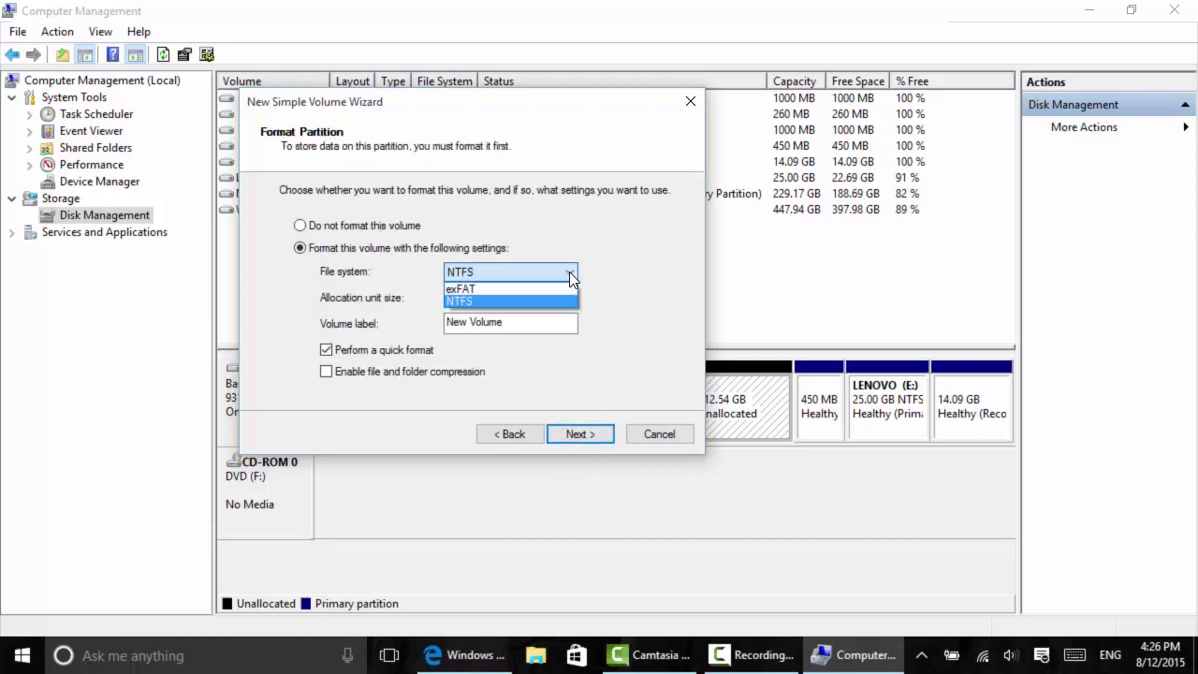
click(571, 277)
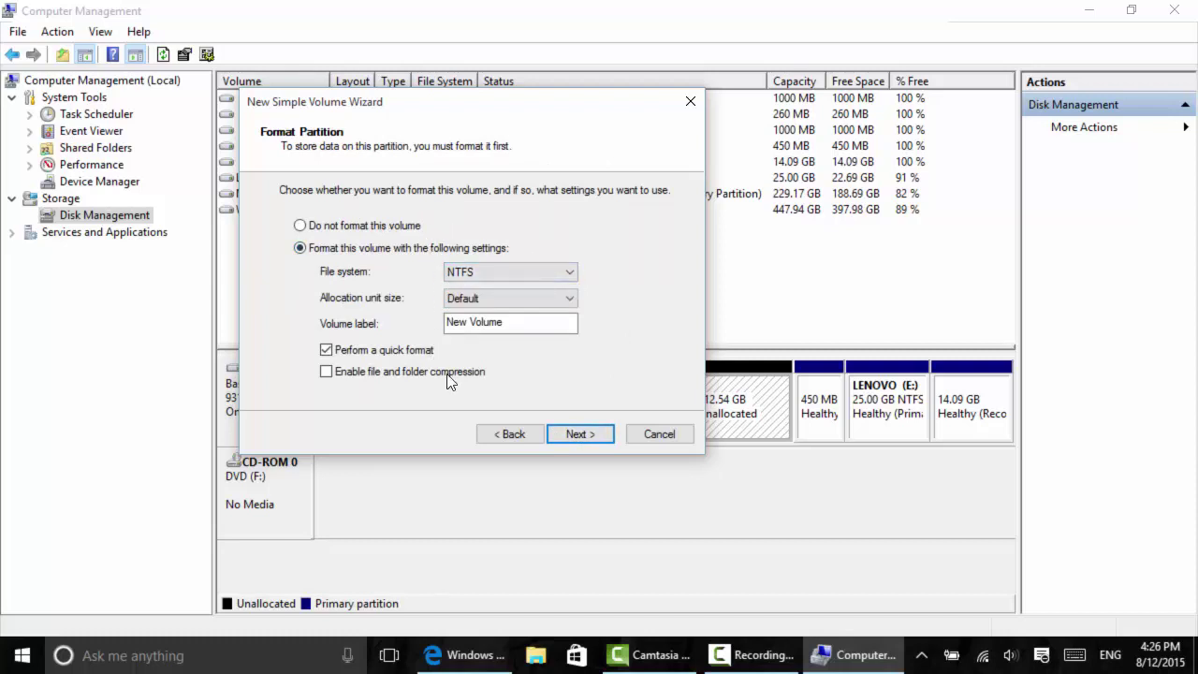
click(580, 436)
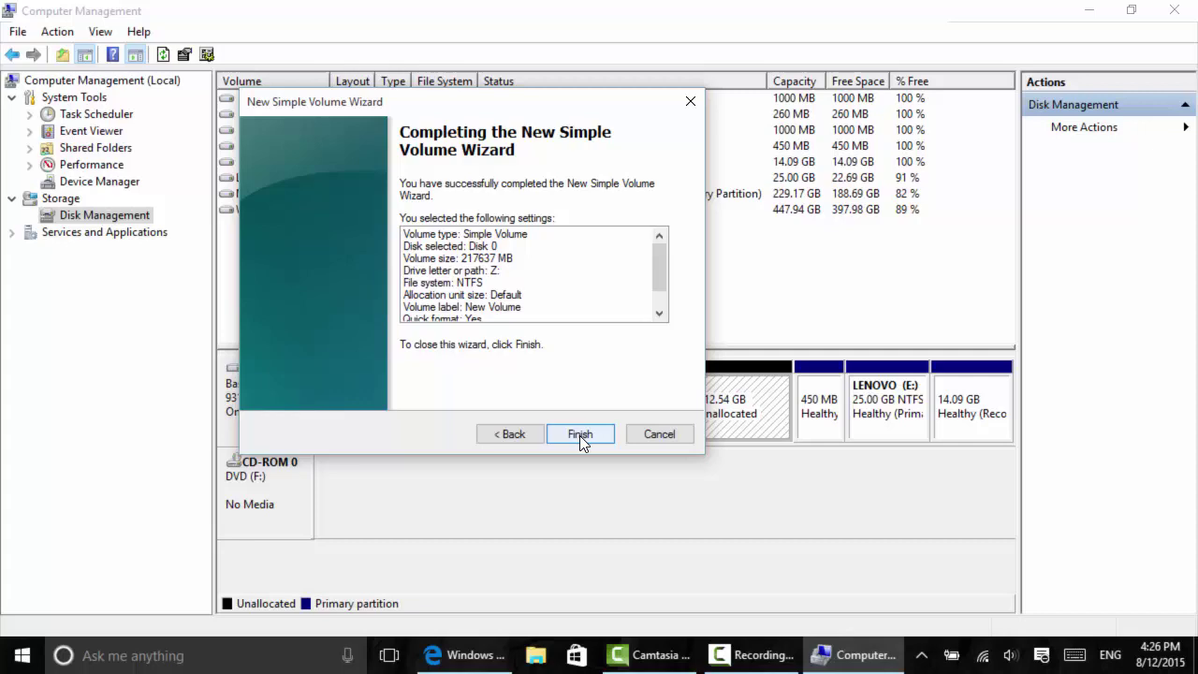
click(579, 435)
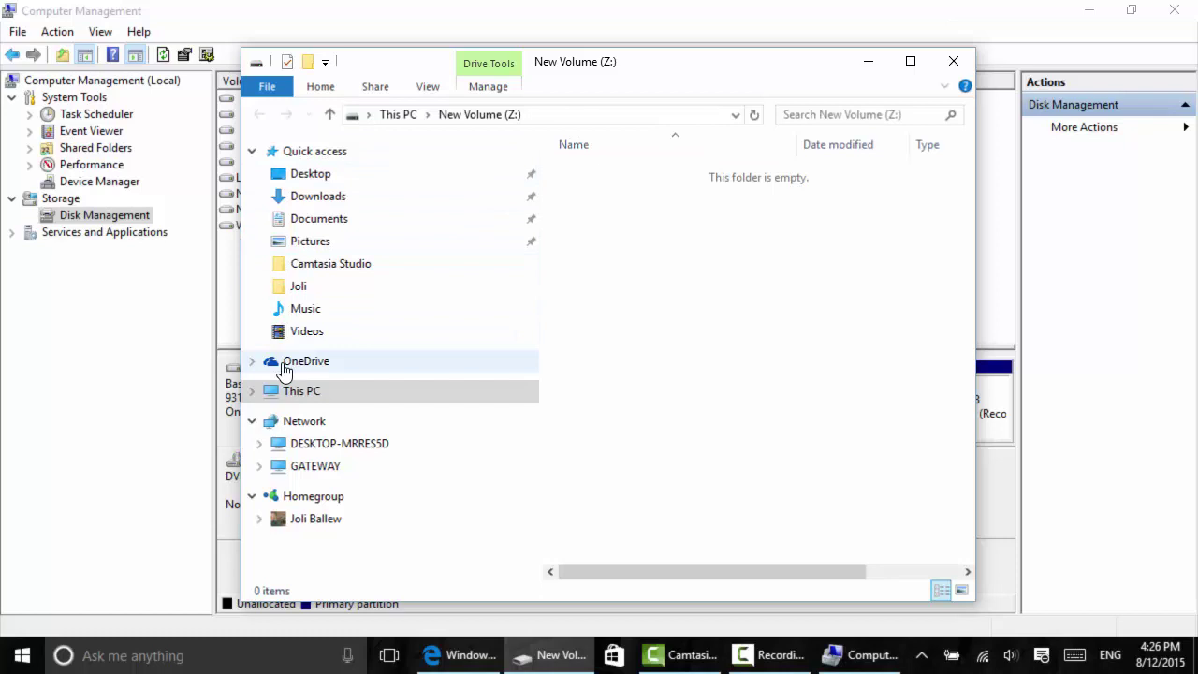
- Copy the Feb 2006 005 picture from the personal pictures folder in Quick access to New Volume (Z:), and open that drive
click(252, 394)
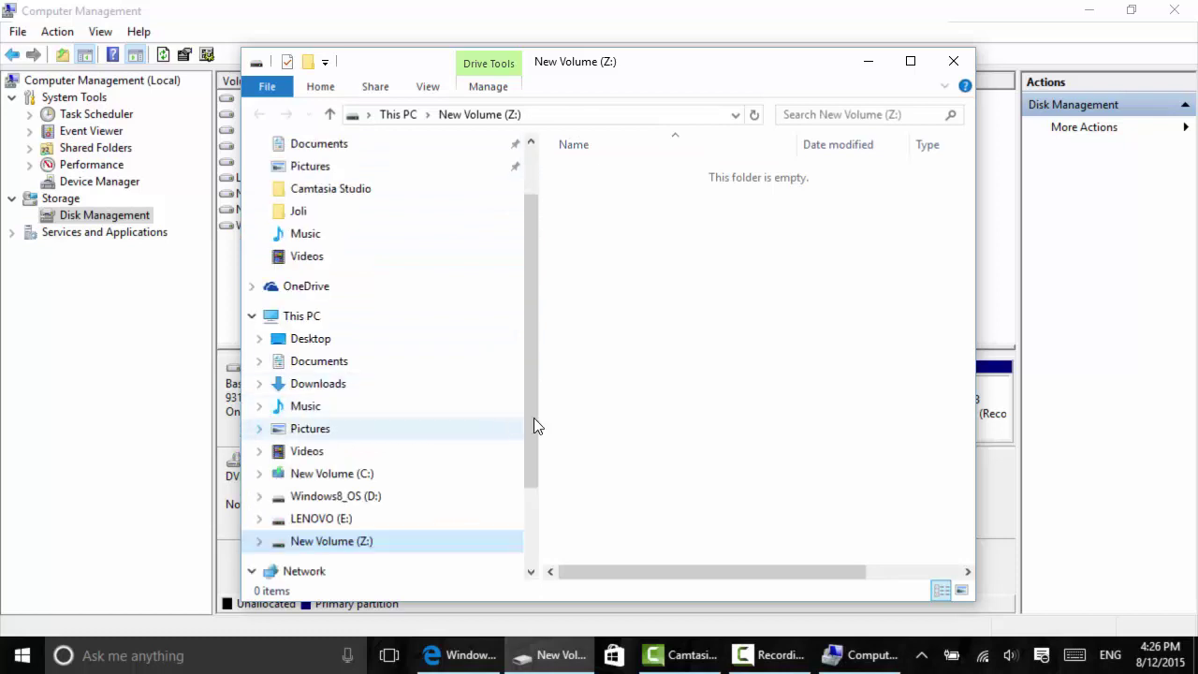
drag(531, 406, 530, 449)
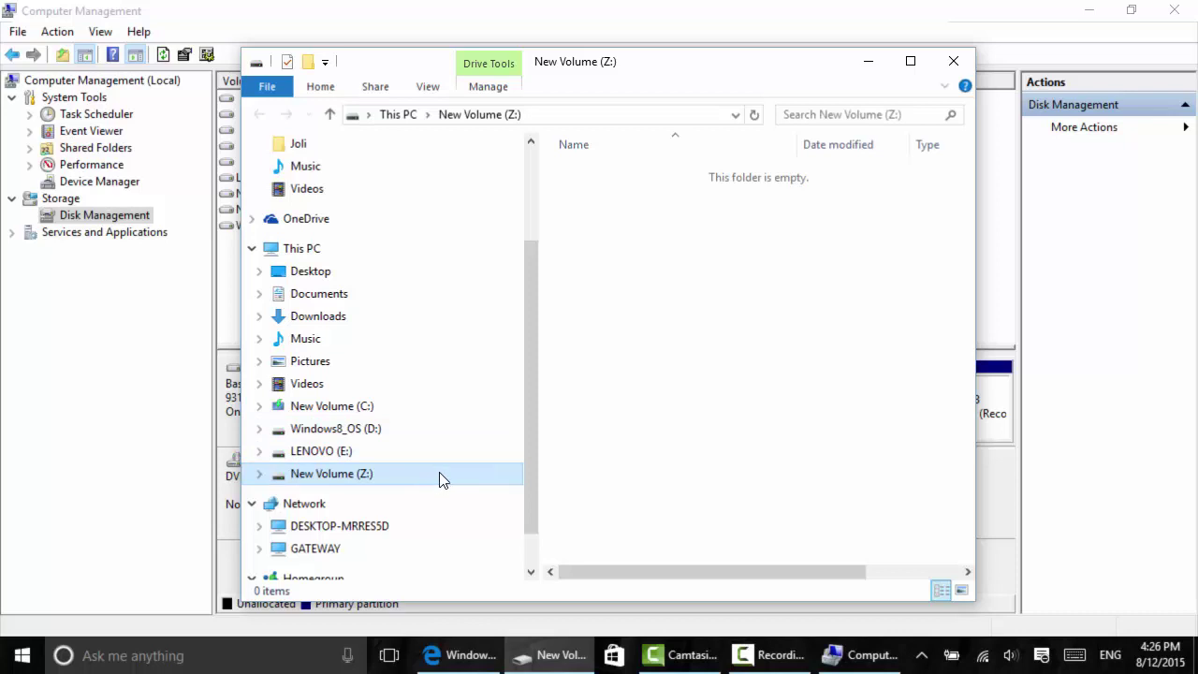
click(379, 177)
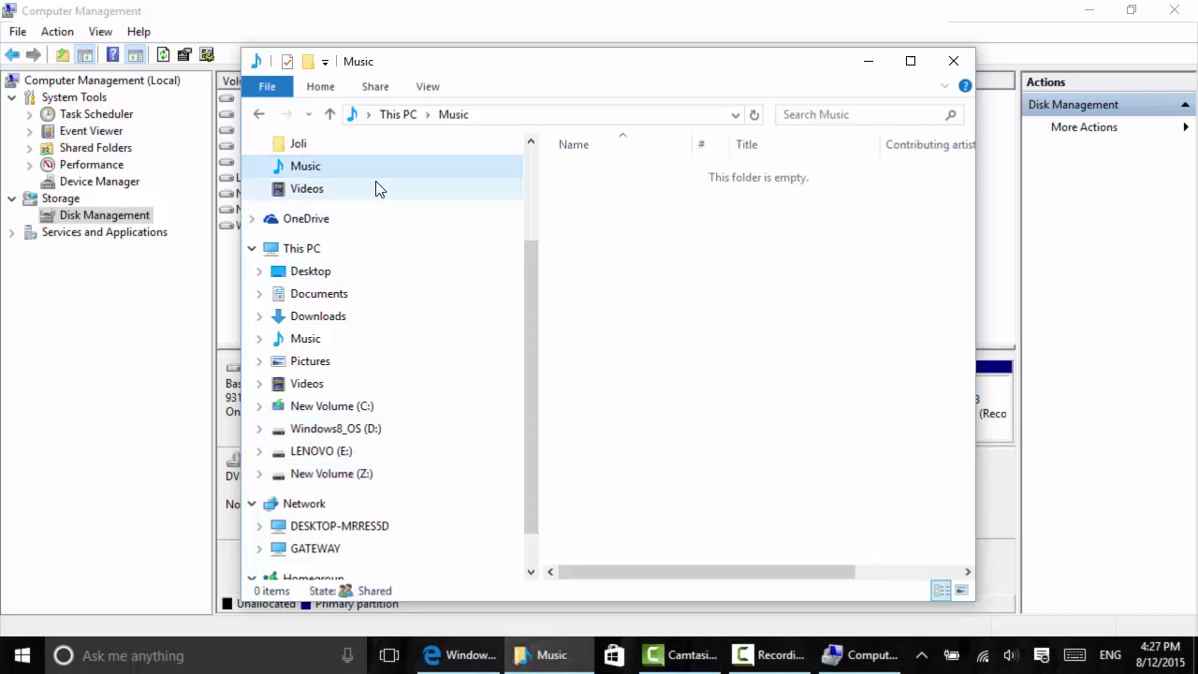
click(375, 148)
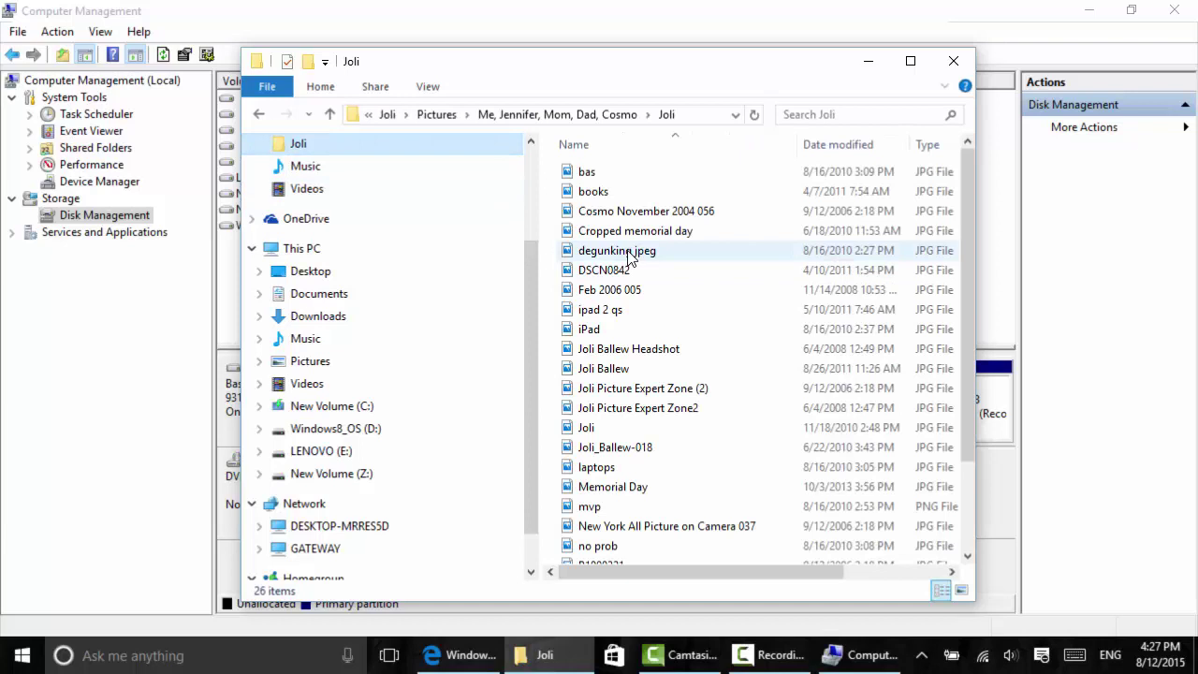
click(636, 291)
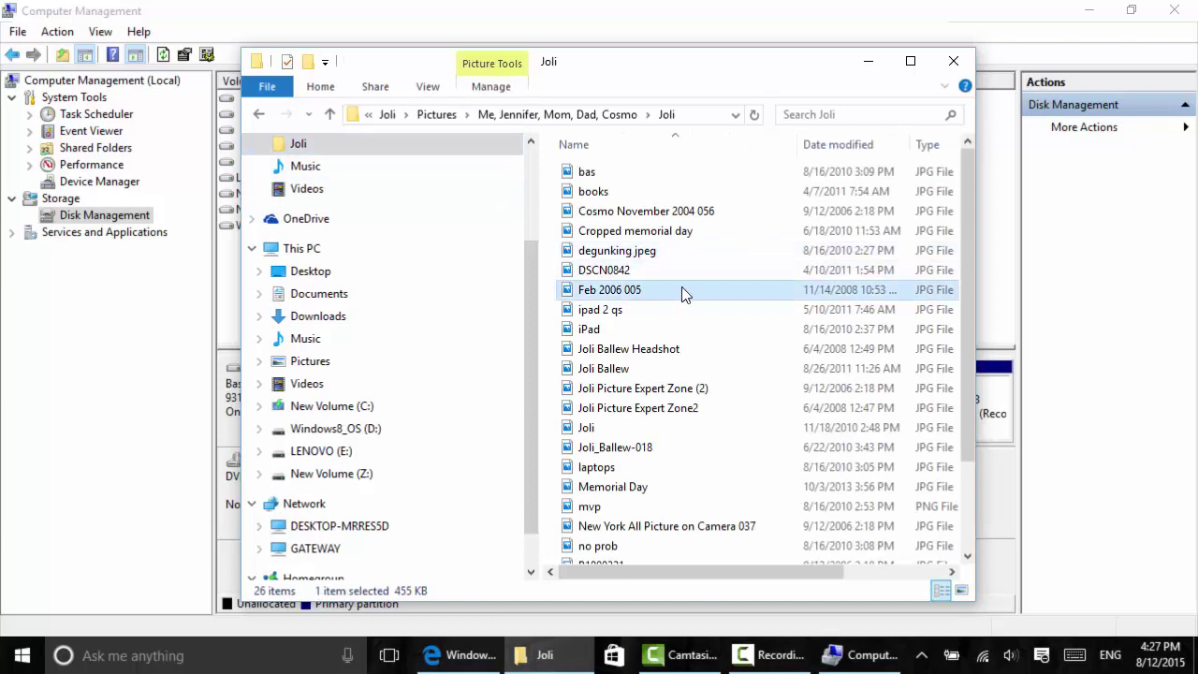
drag(668, 294, 438, 470)
click(442, 473)
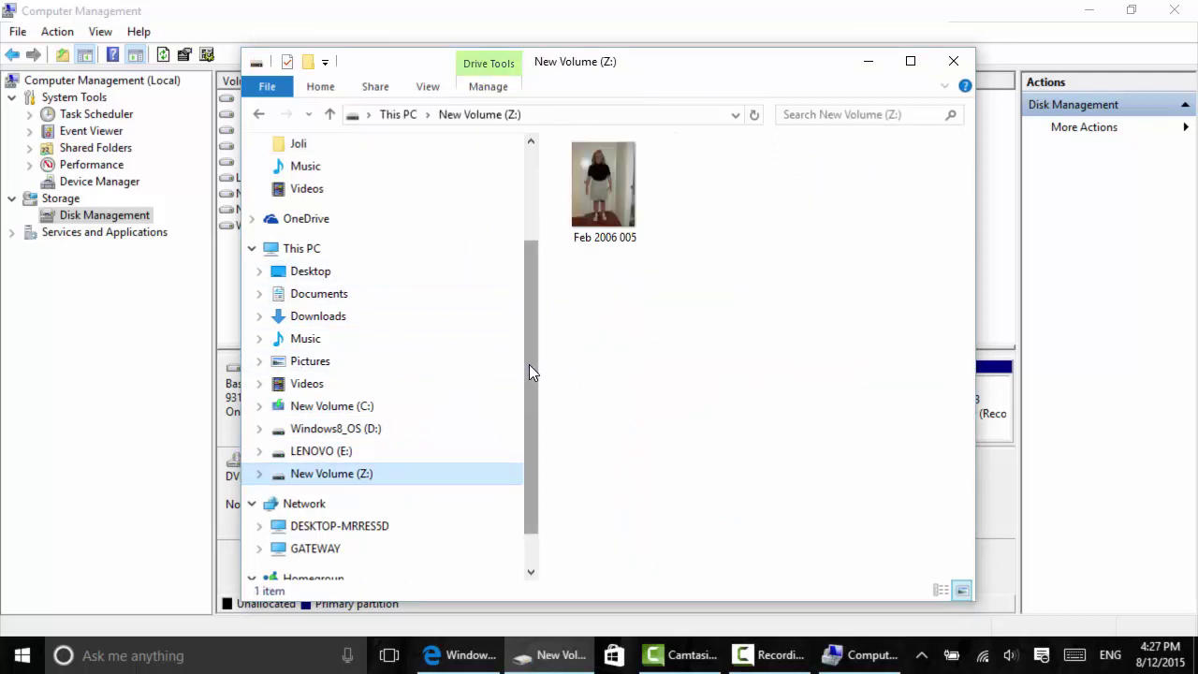
drag(529, 372, 530, 229)
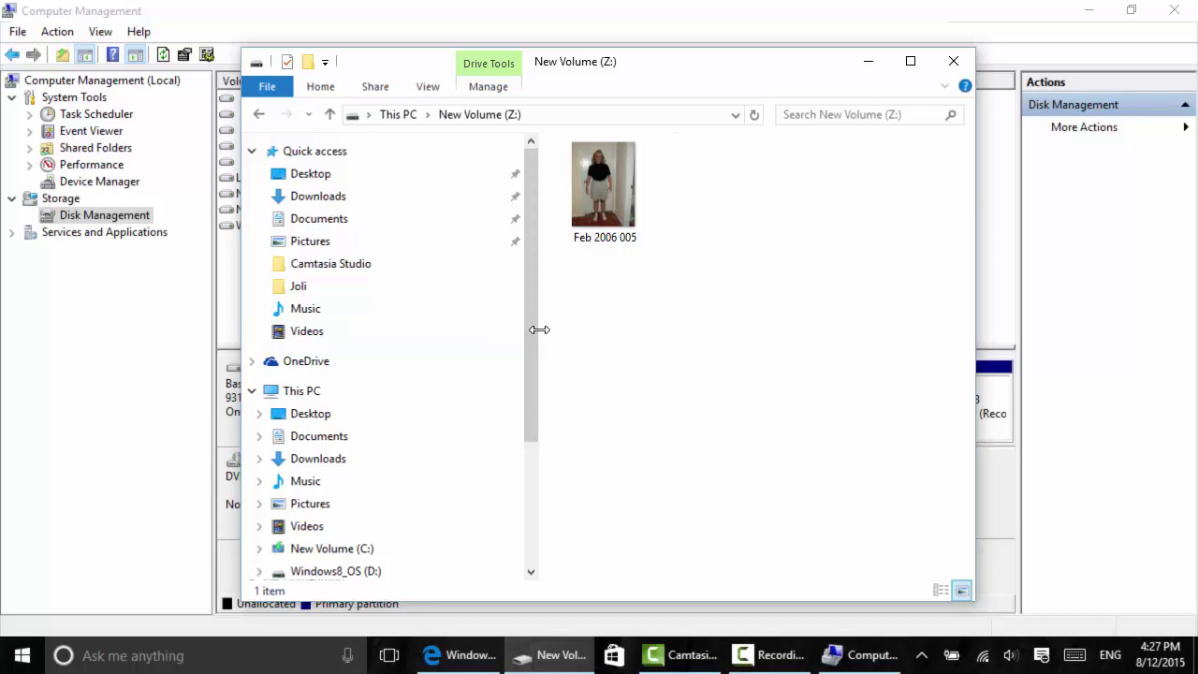
- Open the properties of New Volume (Z:) in Disk Management and review its general, tools, hardware, sharing and customization settings
click(866, 61)
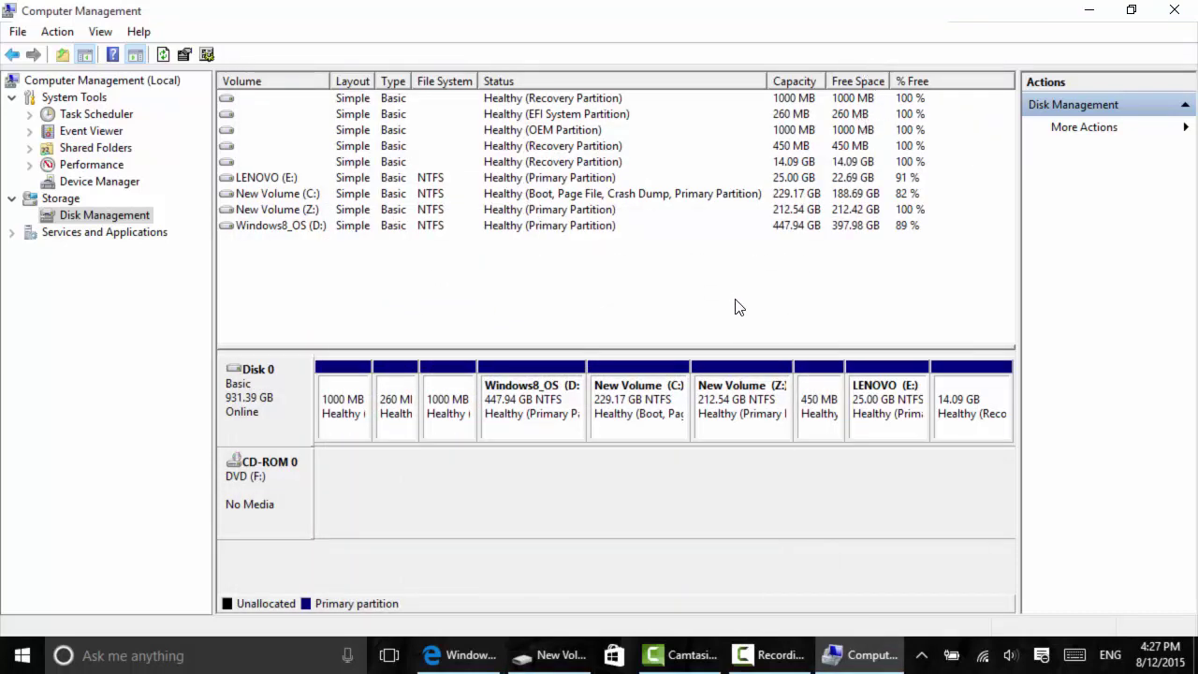
click(743, 433)
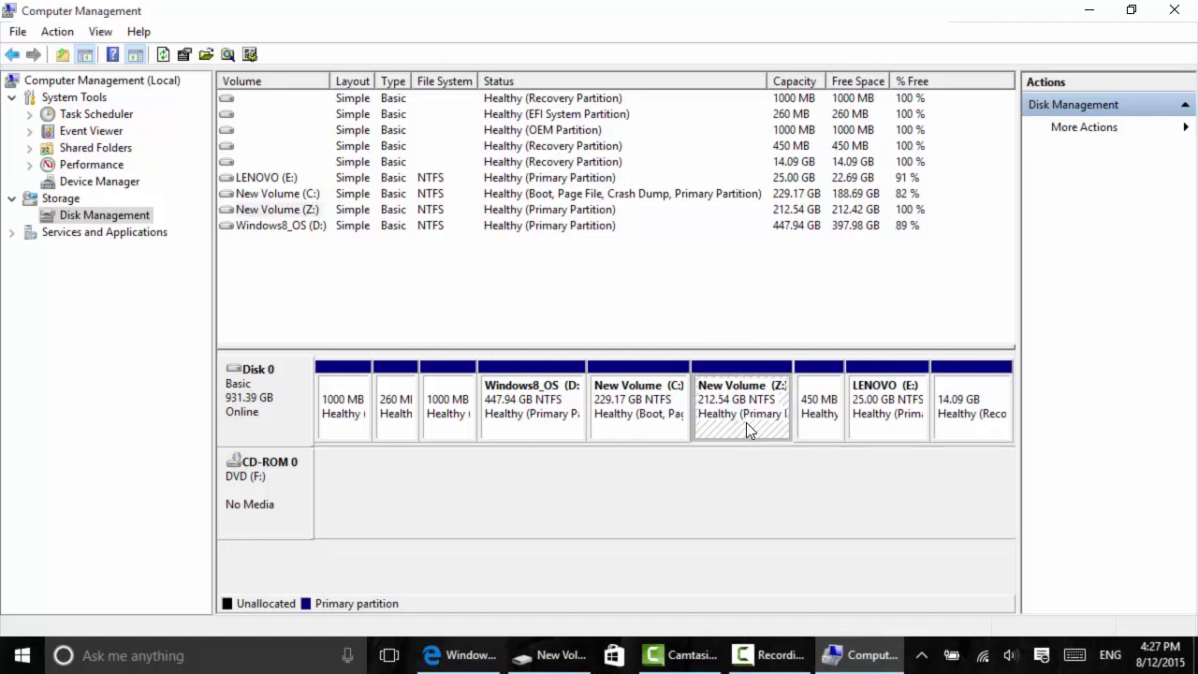
right_click(749, 430)
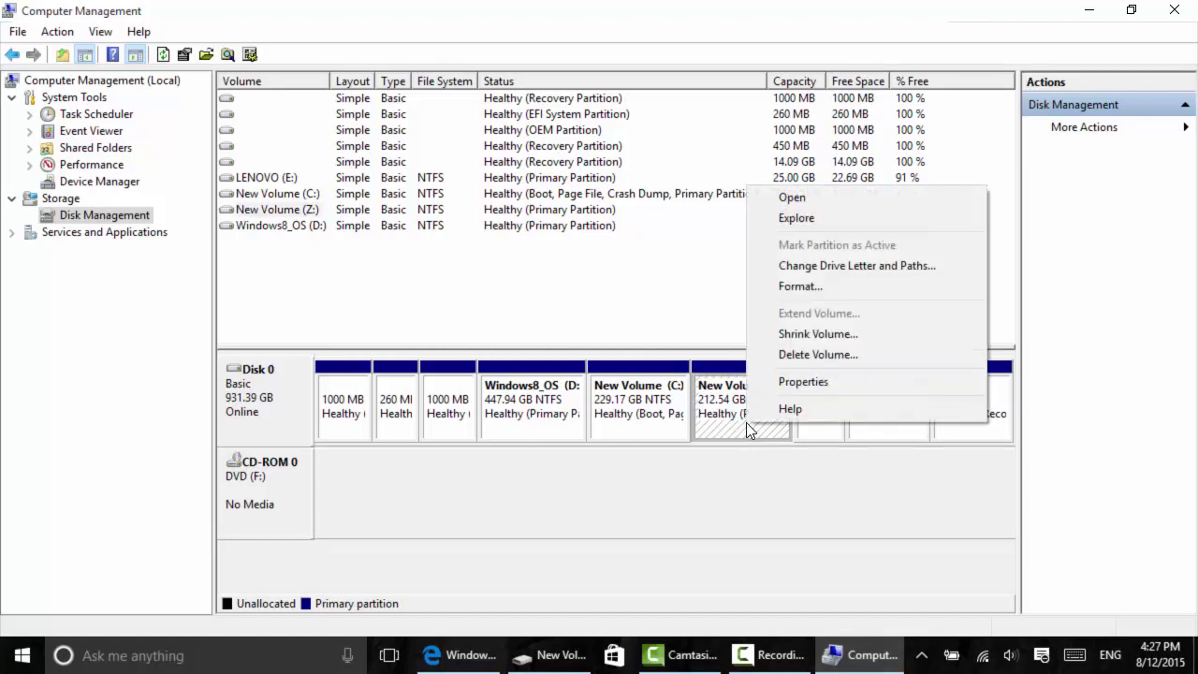
click(803, 381)
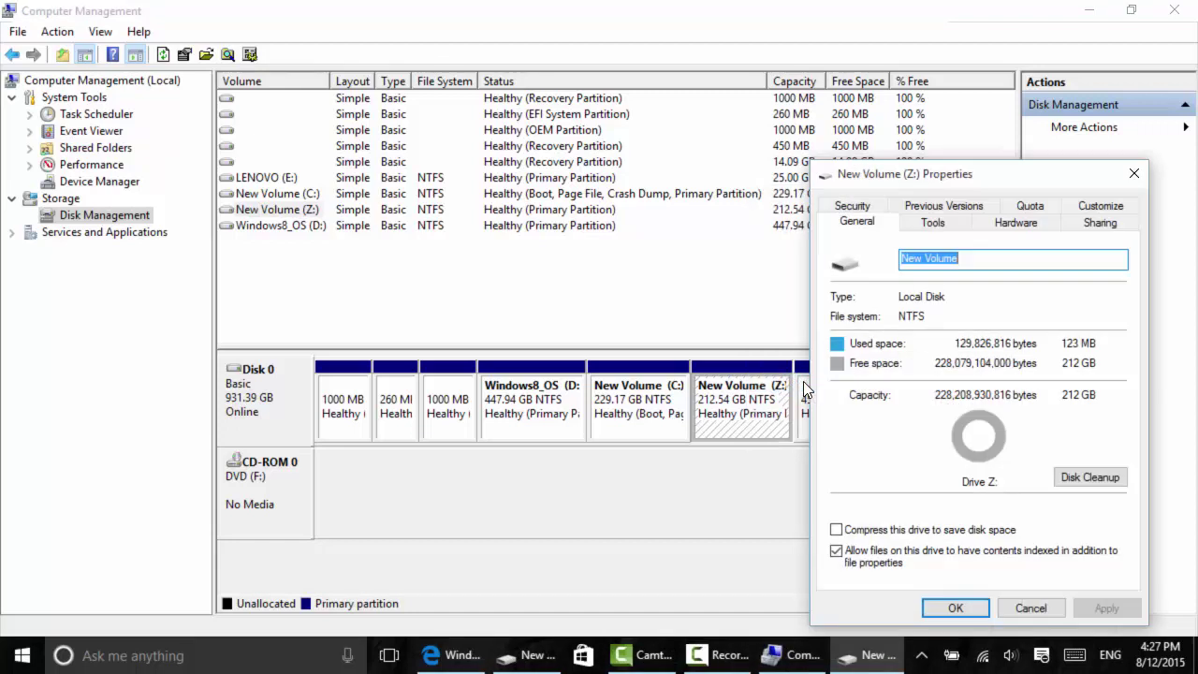
drag(921, 179, 728, 89)
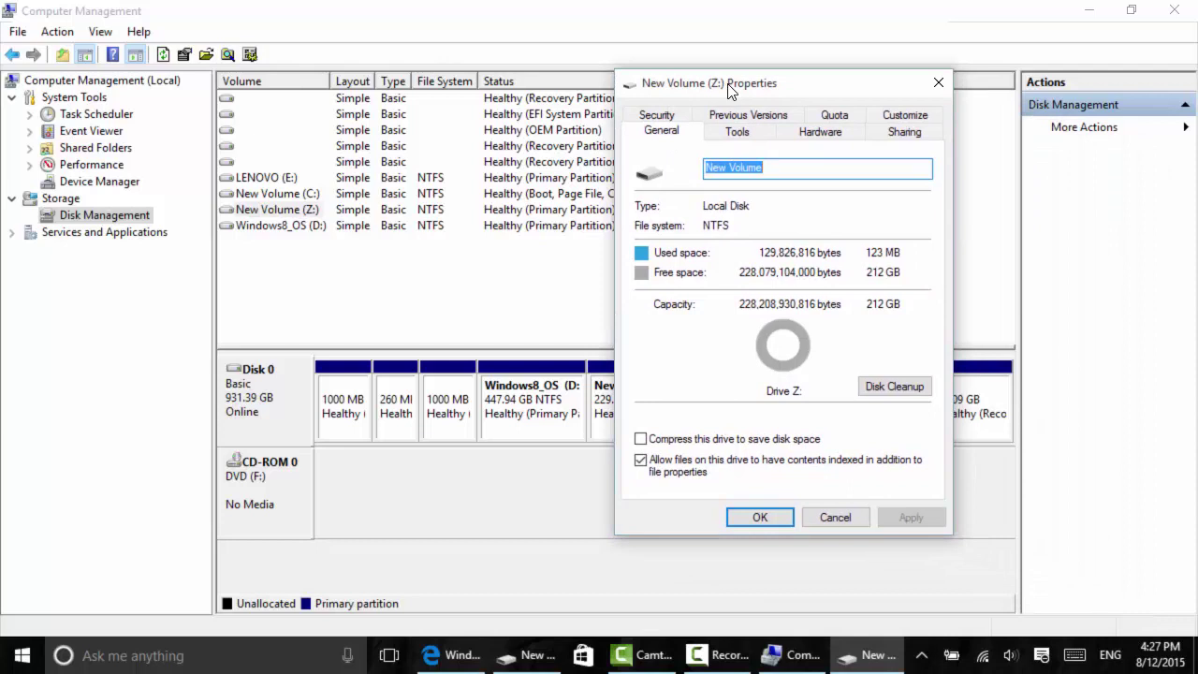
click(739, 133)
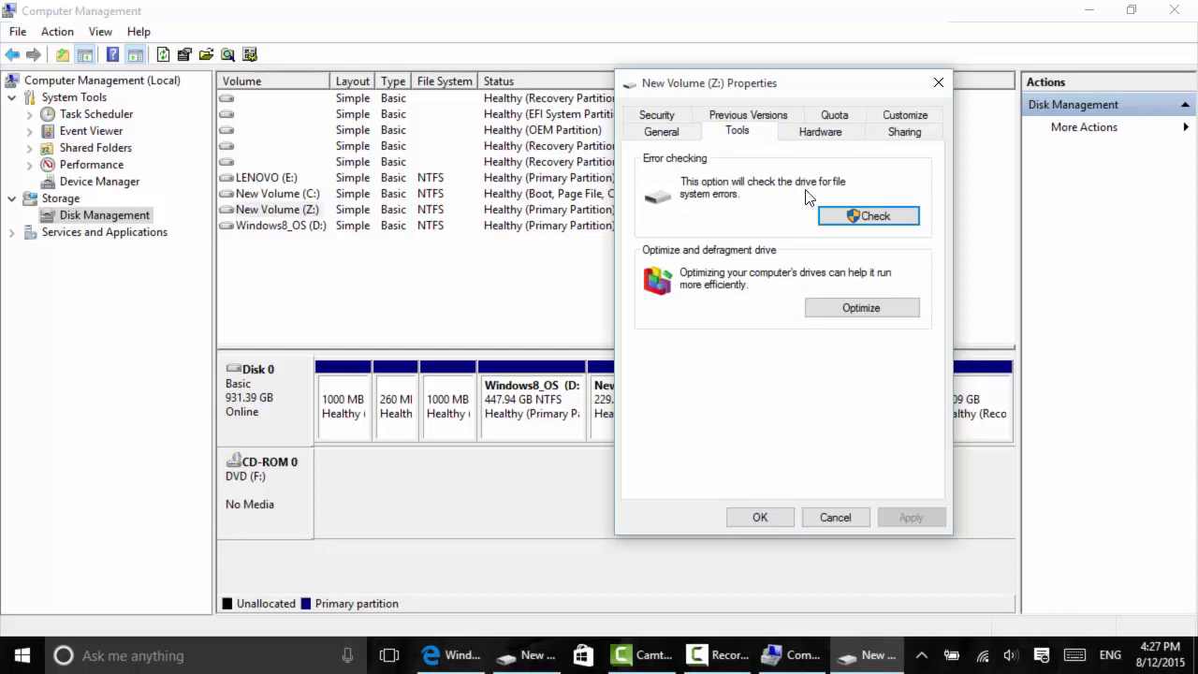
click(839, 135)
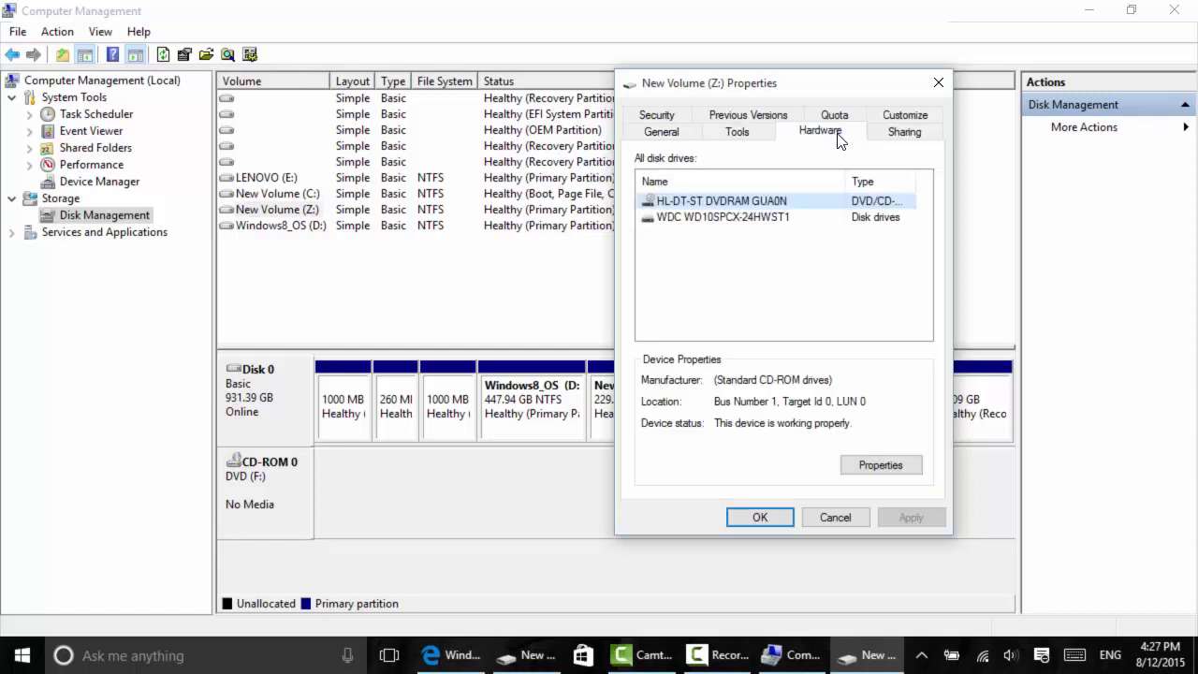
click(889, 137)
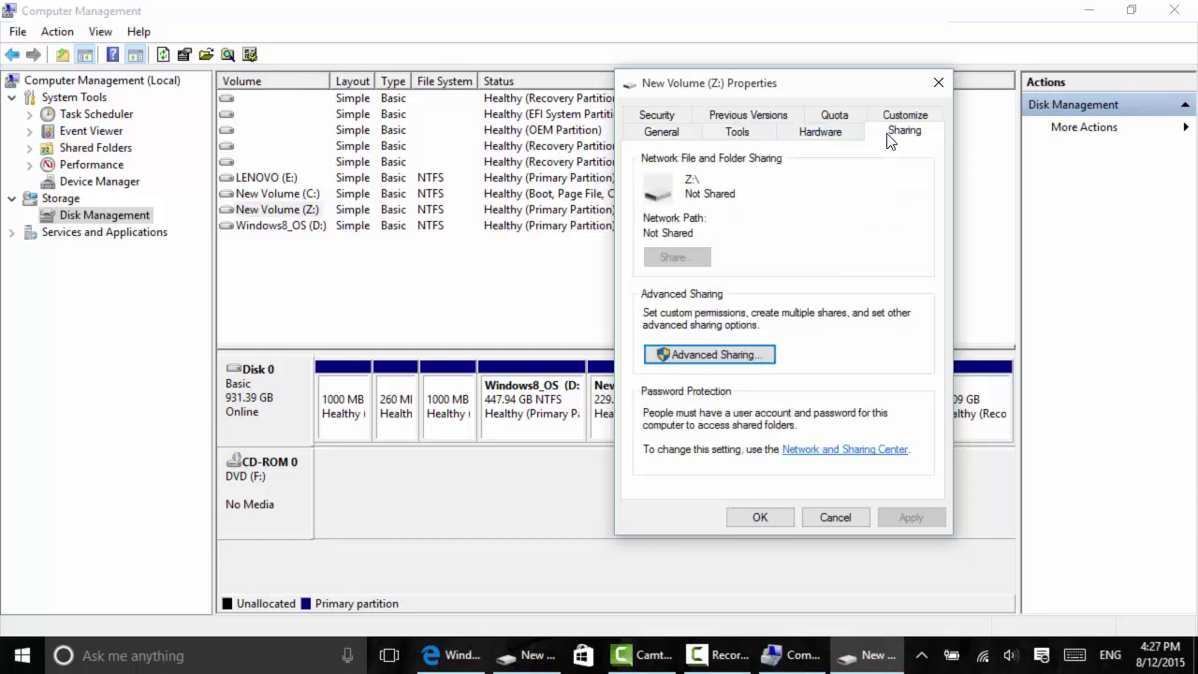
click(891, 120)
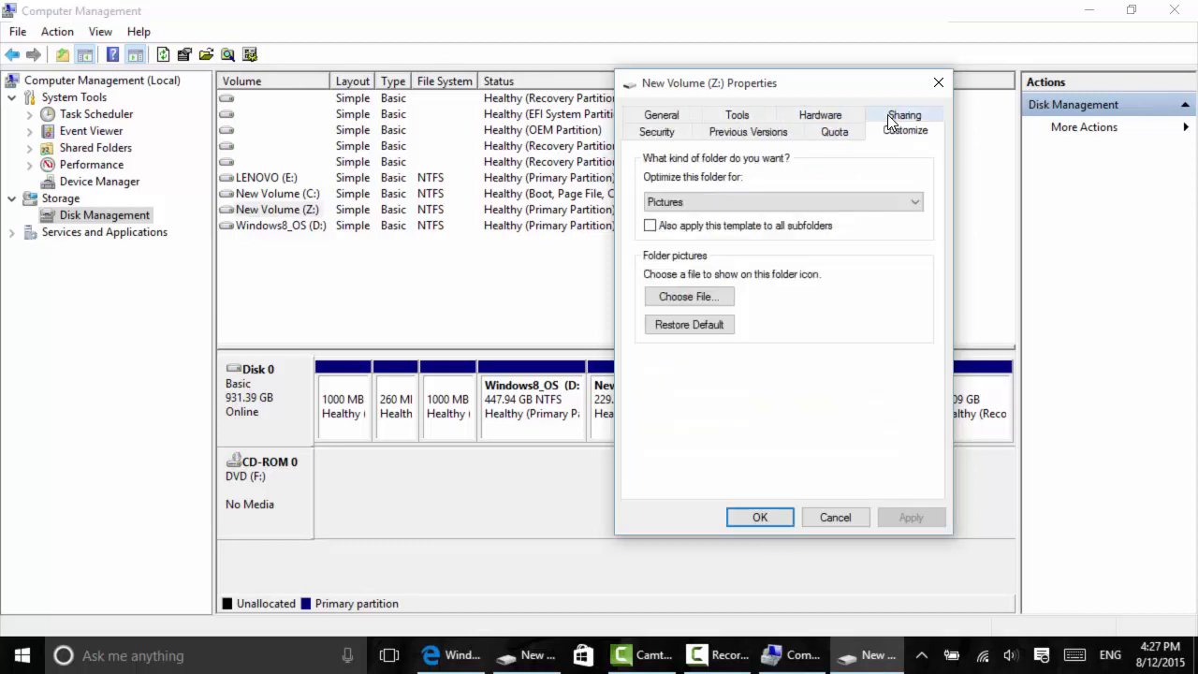
- Review the quota settings, previous versions and security permissions of New Volume (Z:), and close its properties
click(835, 131)
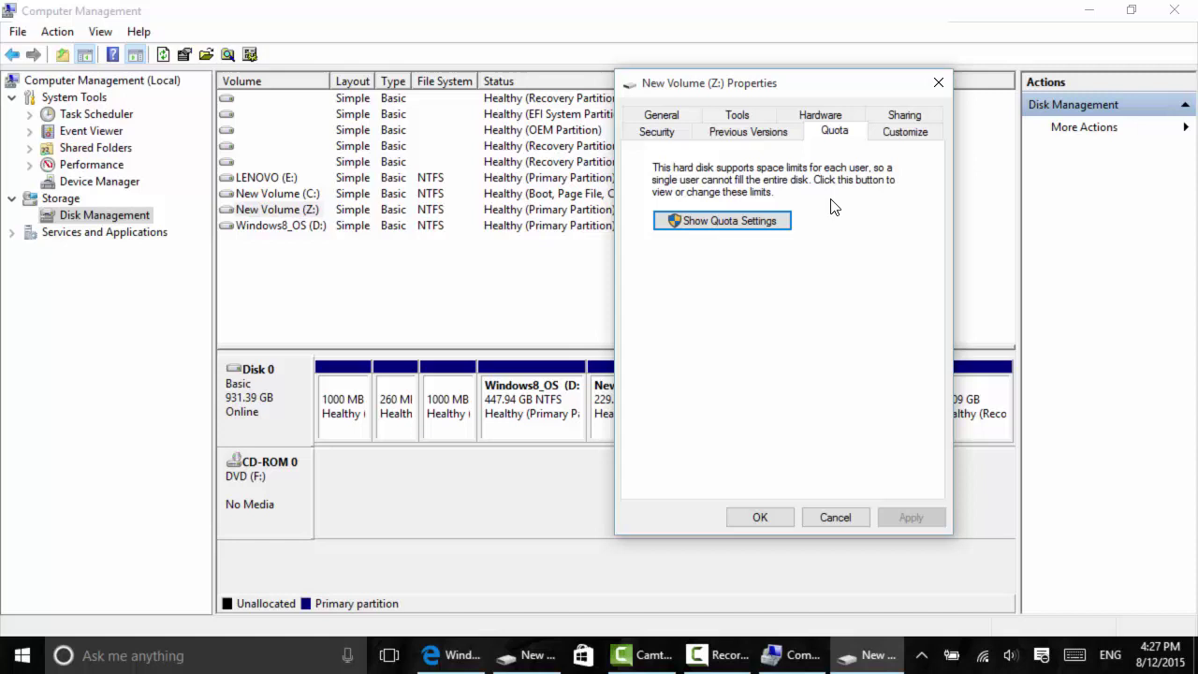
click(739, 221)
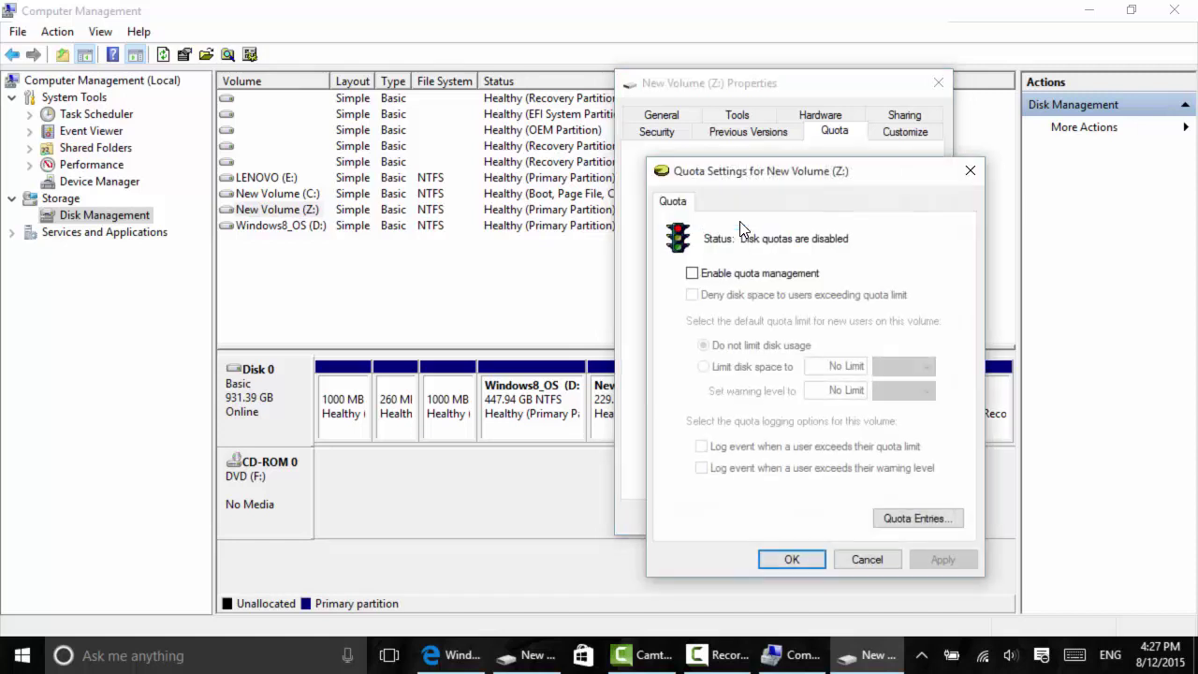
click(969, 171)
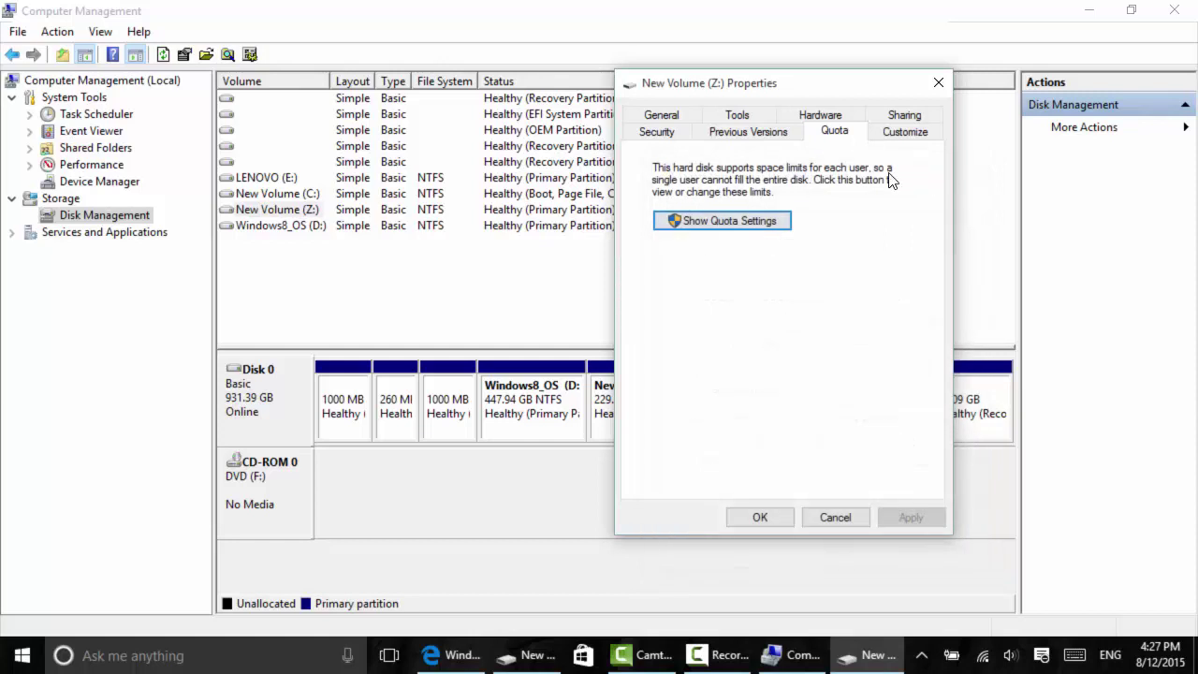
click(763, 133)
click(656, 132)
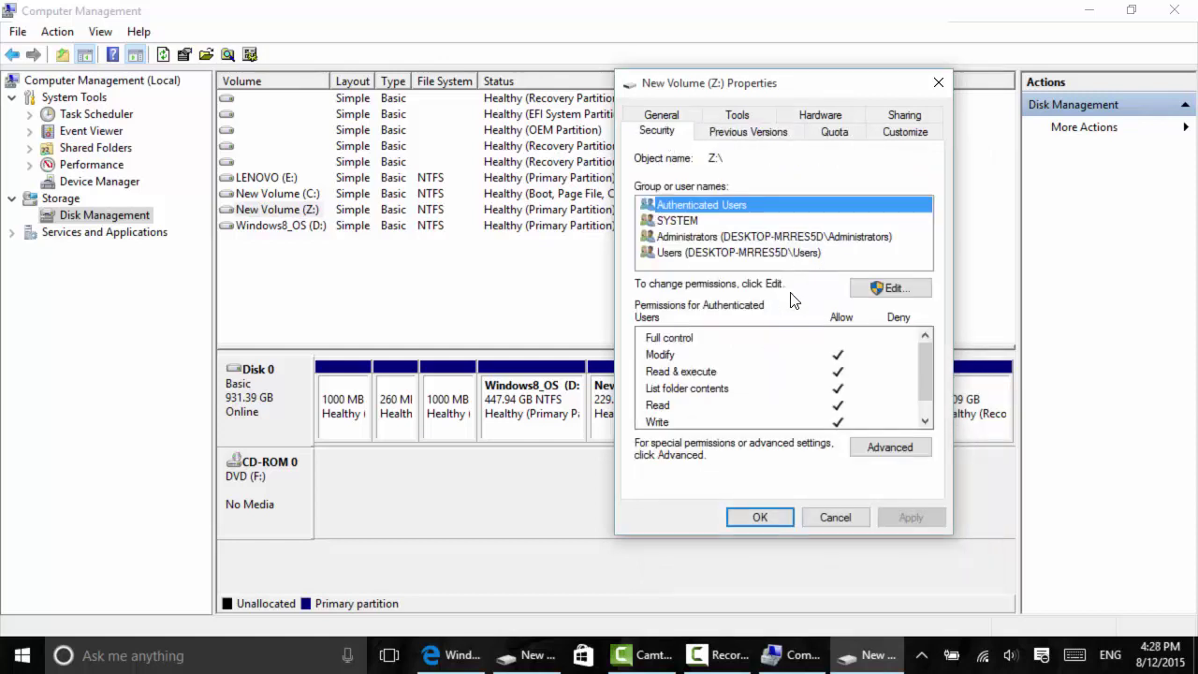
click(762, 516)
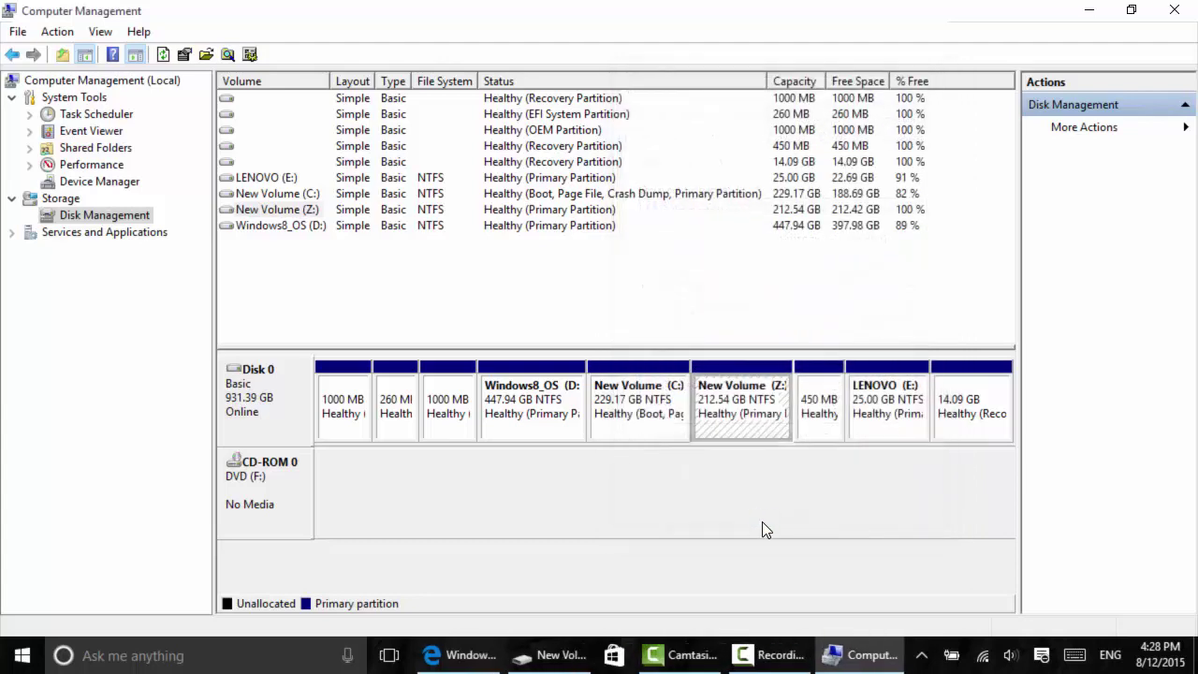
- Delete New Volume (Z:) with all its data, forcing the deletion while the partition is in use
right_click(755, 426)
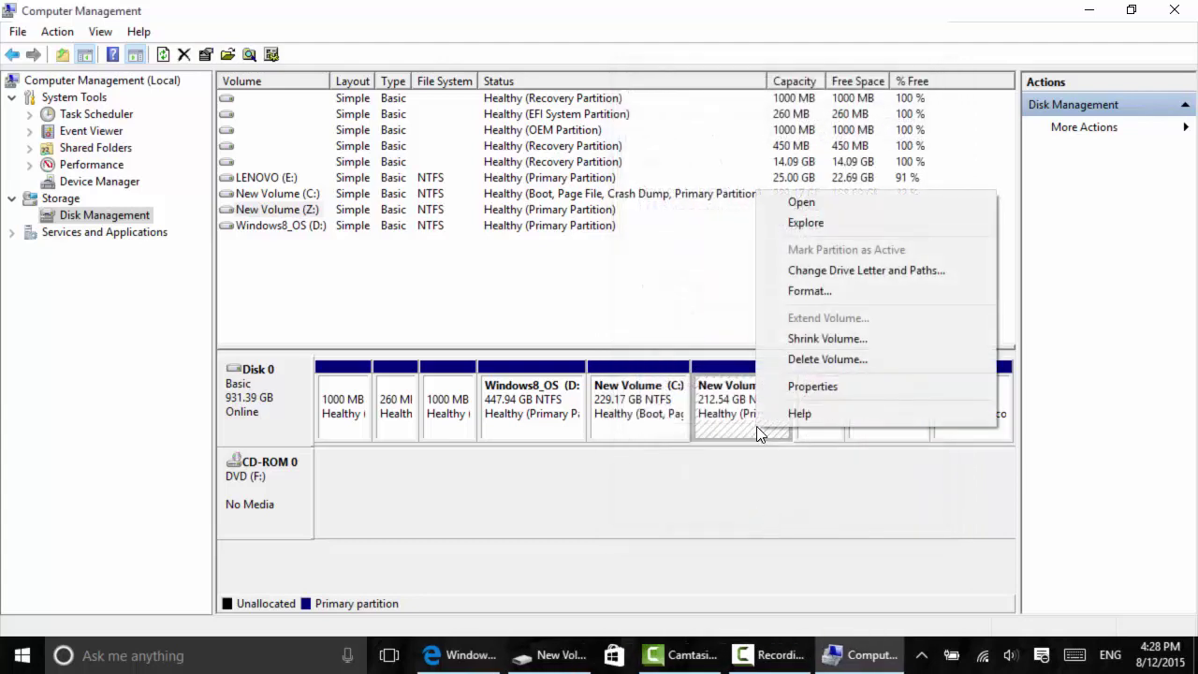
click(813, 358)
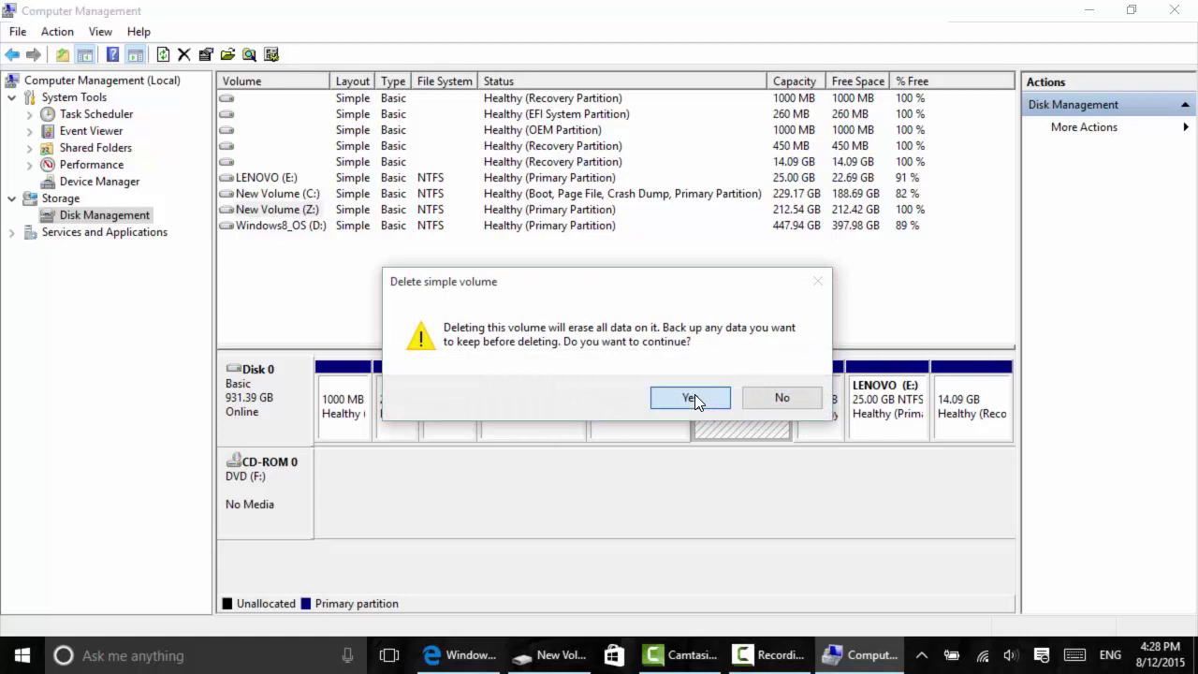
click(694, 394)
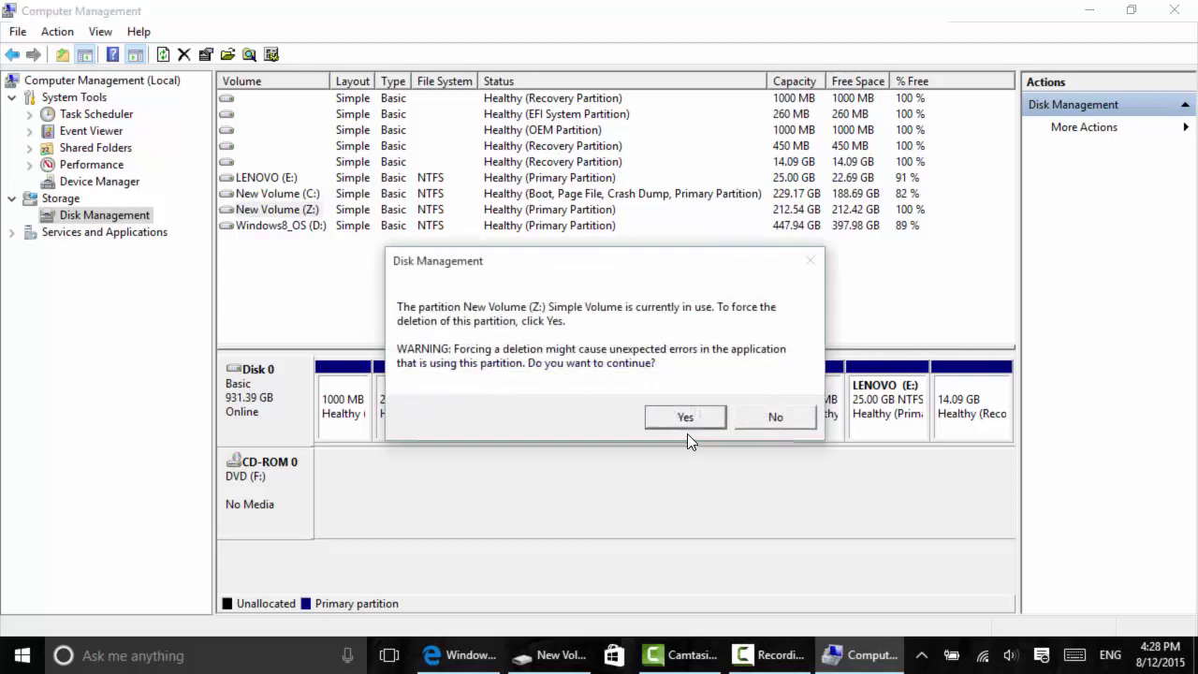
click(686, 415)
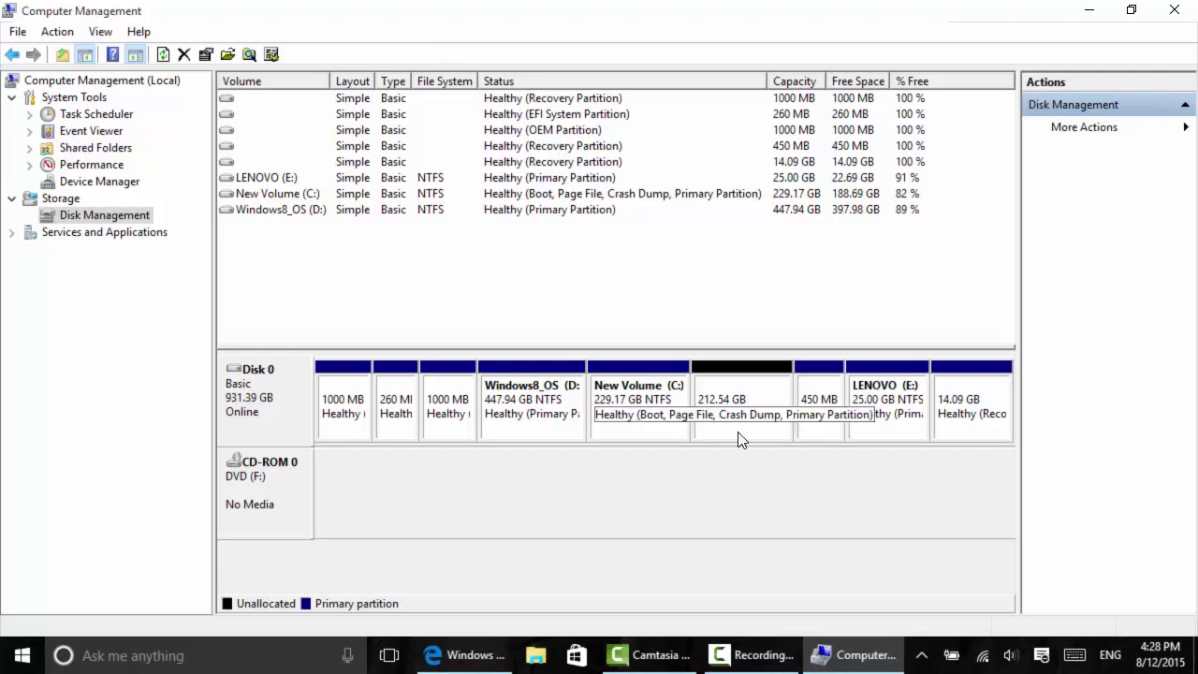
- Extend New Volume (C:) by 217637 MB using the unallocated space on Disk 0
right_click(649, 426)
key(Return)
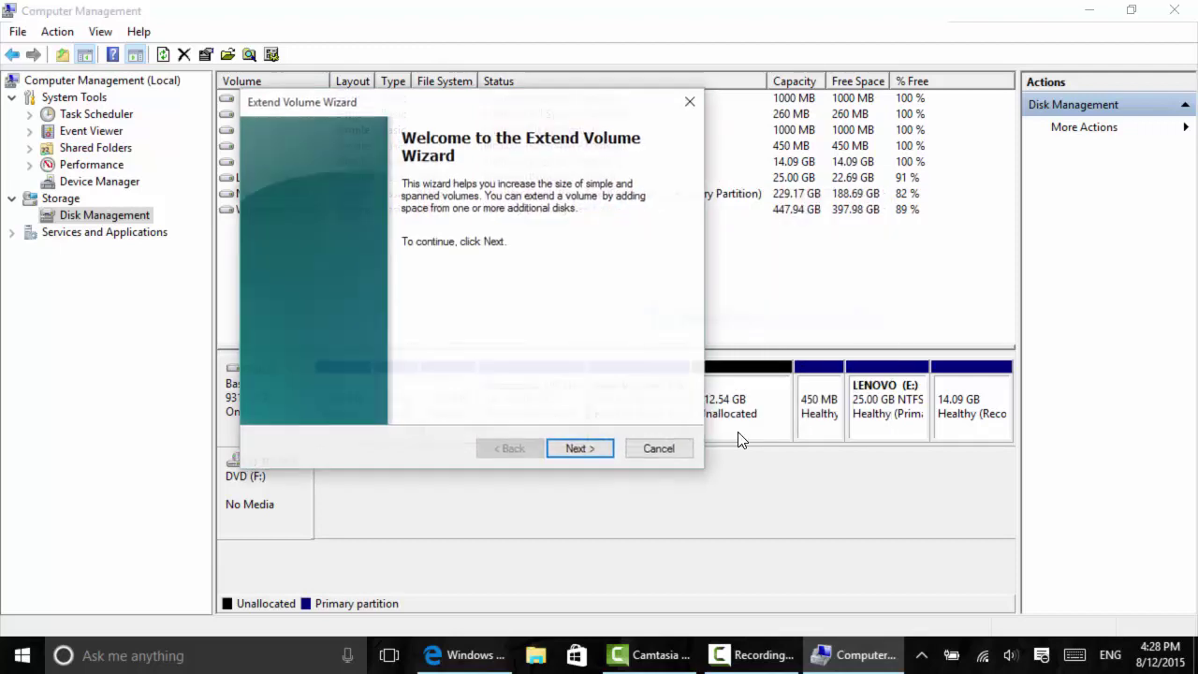
key(Return)
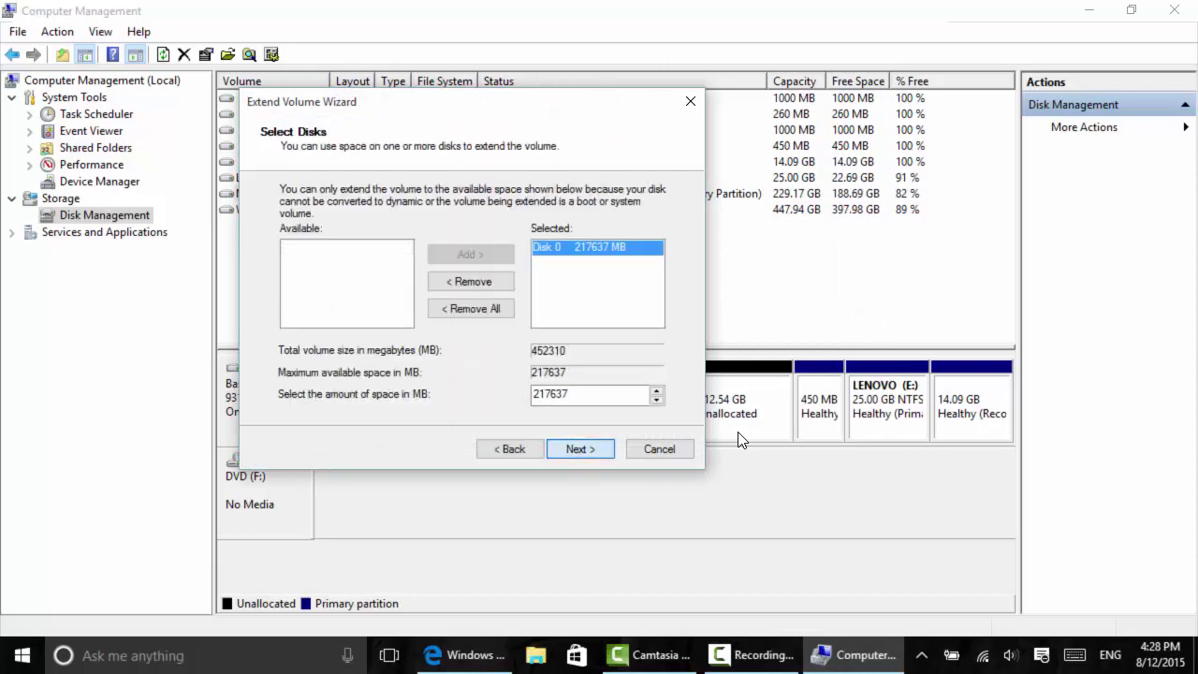
key(Return)
key(Return)
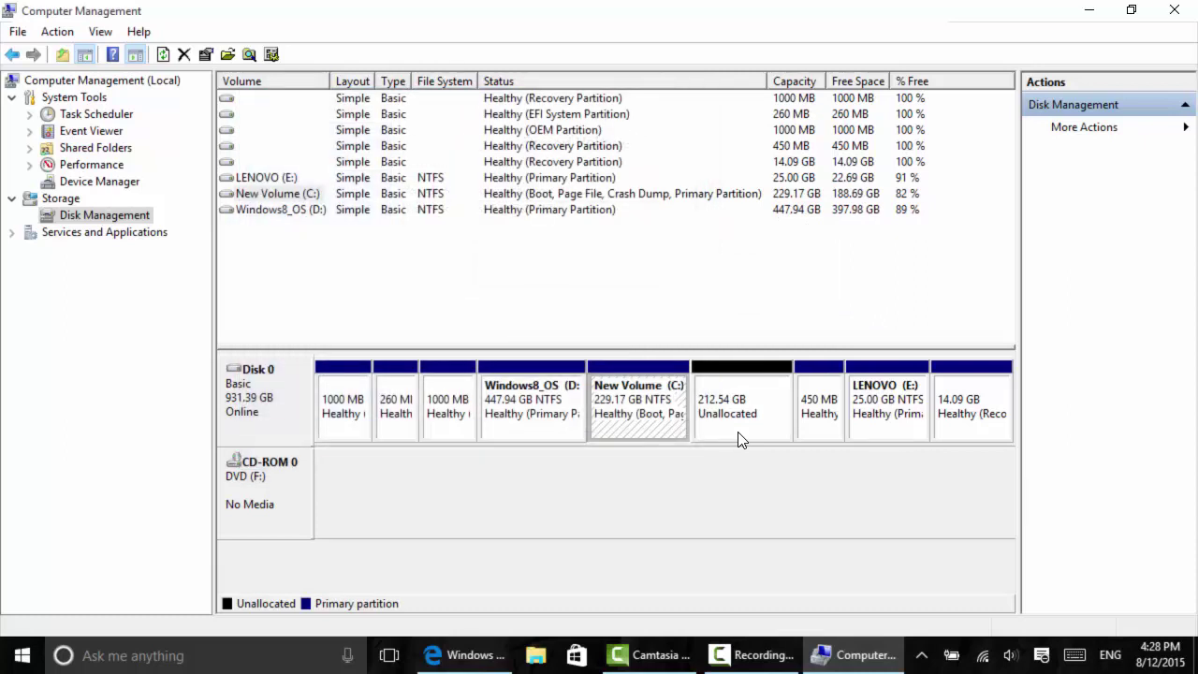